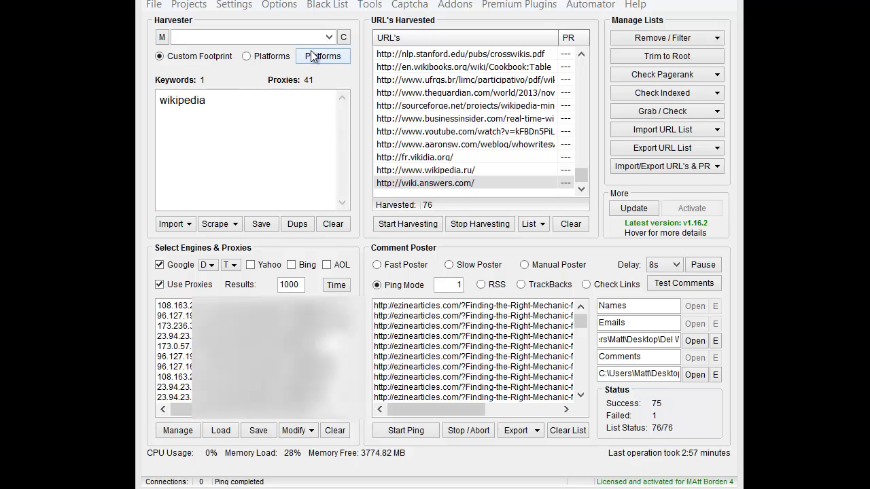
Step: Review the ping options in the settings and the Comment Poster's ping count, websites list and ping list fields
{"action": "left_click", "coordinate": [237, 7]}
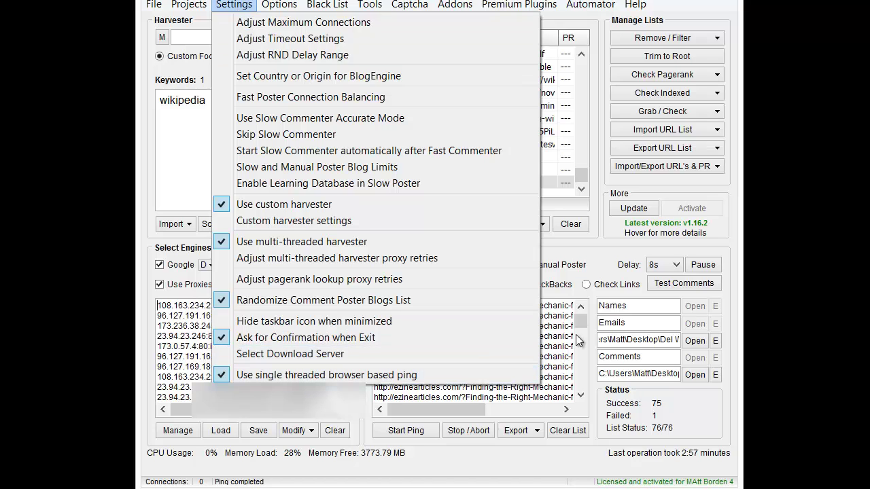
{"action": "left_click", "coordinate": [615, 250]}
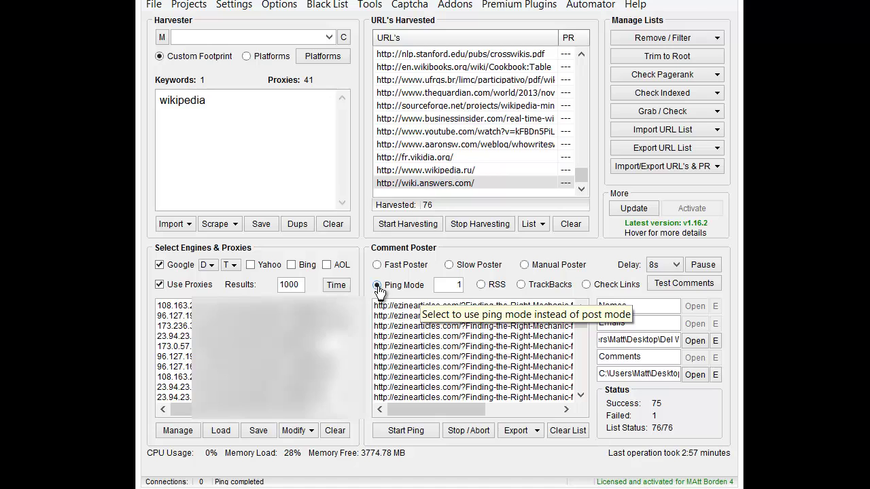
{"action": "double_click", "coordinate": [457, 285]}
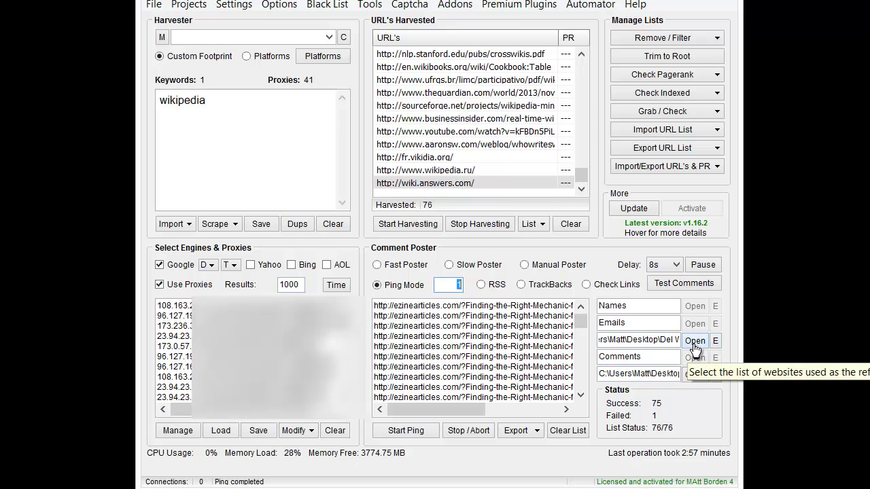
{"action": "double_click", "coordinate": [661, 340]}
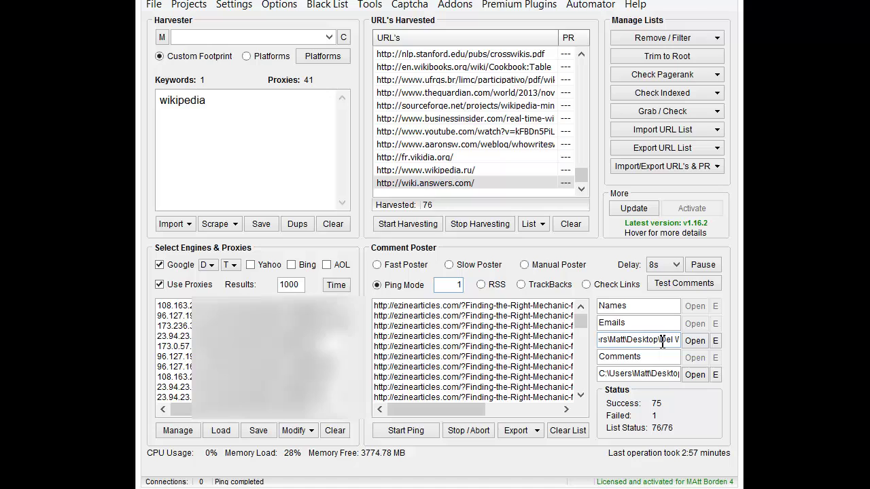
{"action": "left_click", "coordinate": [655, 374]}
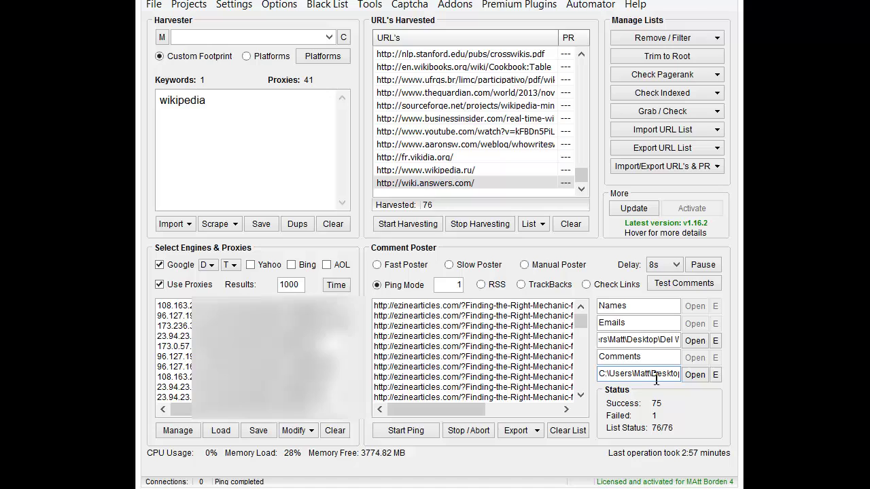
{"action": "left_click", "coordinate": [640, 374]}
Step: Transfer the harvested URLs to the websites list for ping mode
{"action": "scroll", "coordinate": [469, 126], "scroll_direction": "up", "scroll_amount": 5}
{"action": "scroll", "coordinate": [469, 126], "scroll_direction": "up", "scroll_amount": 3}
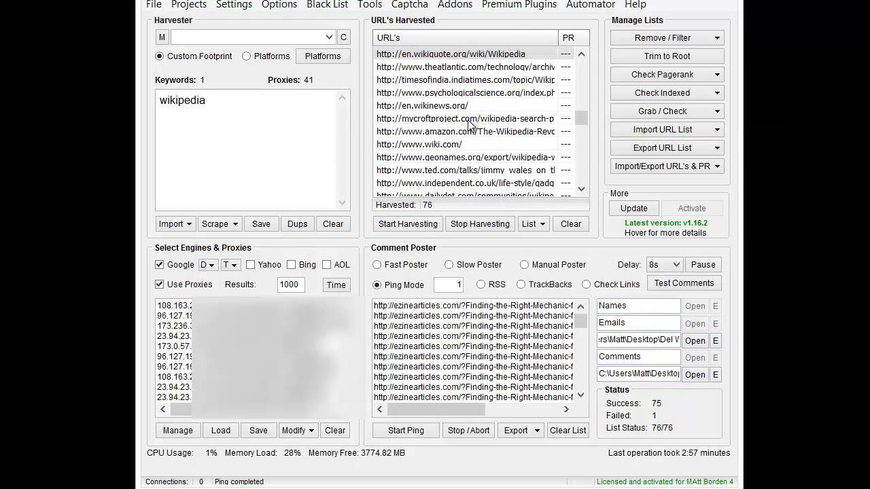
{"action": "left_click", "coordinate": [543, 226]}
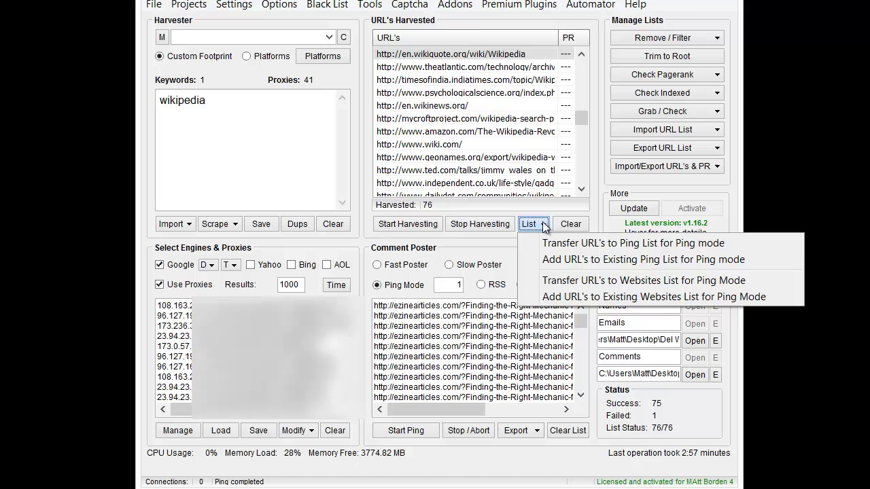
{"action": "left_click", "coordinate": [572, 280]}
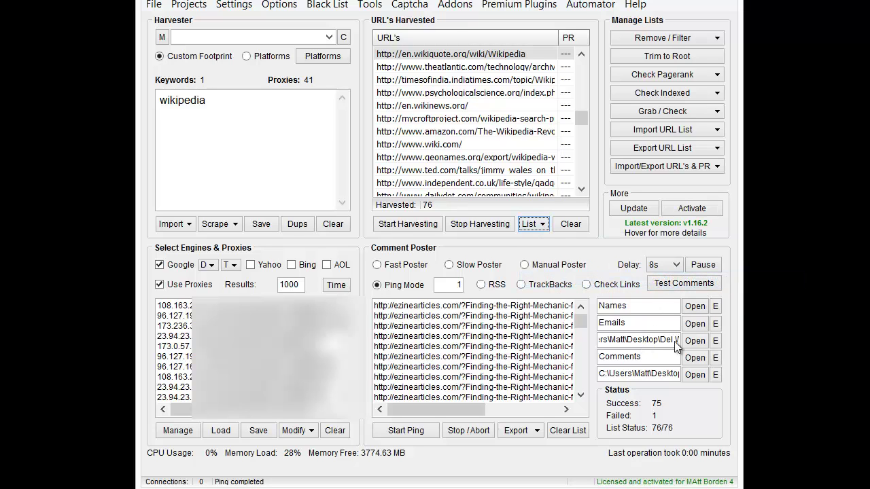
{"action": "left_click", "coordinate": [510, 297]}
Step: Inspect the websites list and the ezinearticles.com link in the todo.txt ping list, closing each list without changes
{"action": "left_click", "coordinate": [715, 340]}
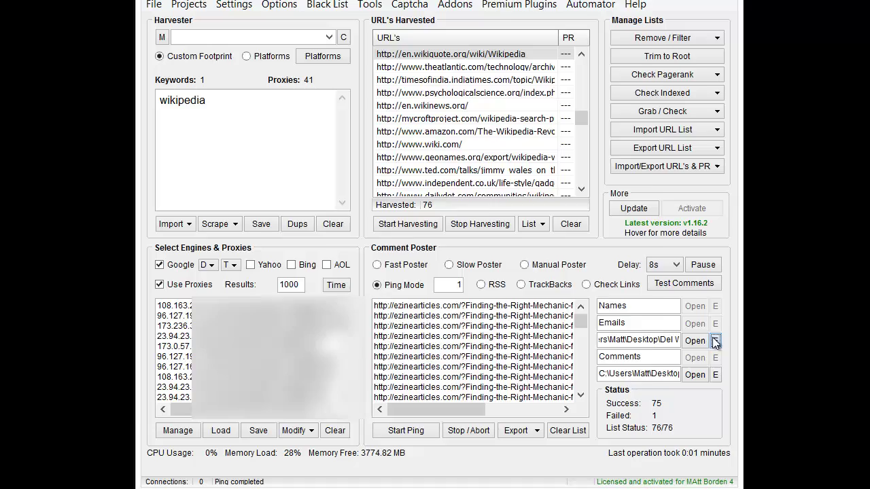
{"action": "left_click", "coordinate": [503, 391]}
{"action": "left_click", "coordinate": [716, 378]}
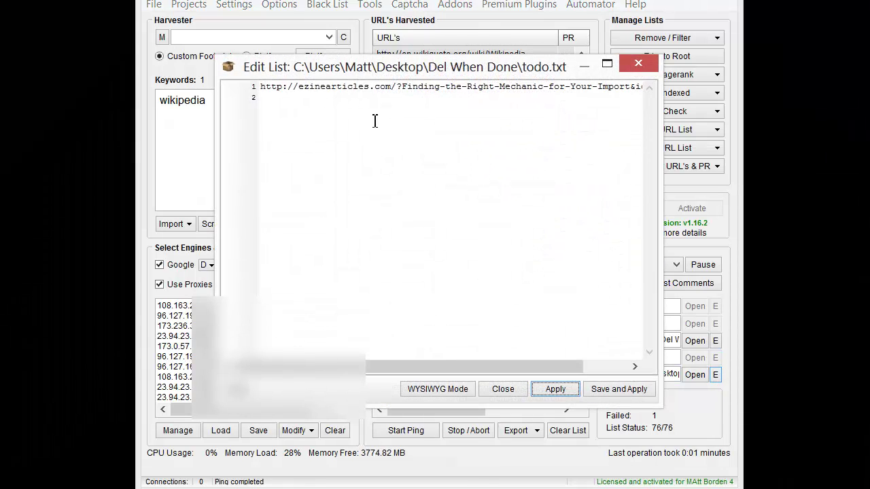
{"action": "left_click_drag", "start_coordinate": [643, 87], "coordinate": [534, 87]}
{"action": "left_click", "coordinate": [532, 87]}
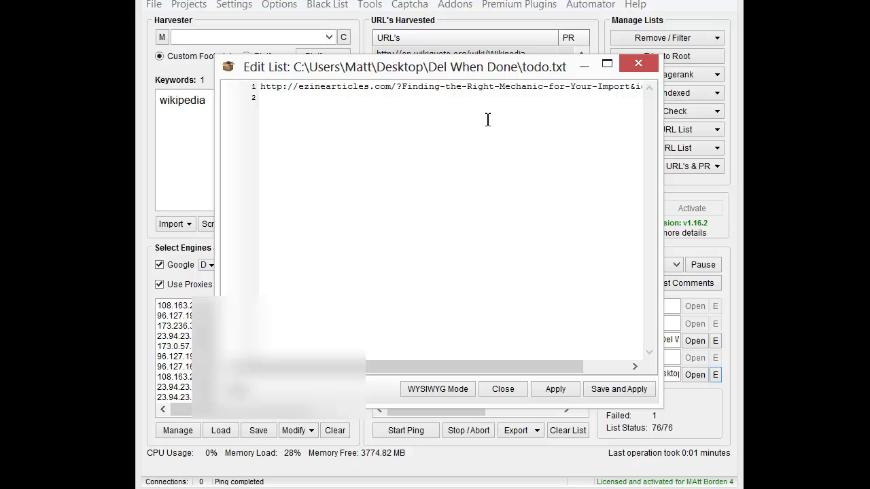
{"action": "left_click", "coordinate": [503, 389]}
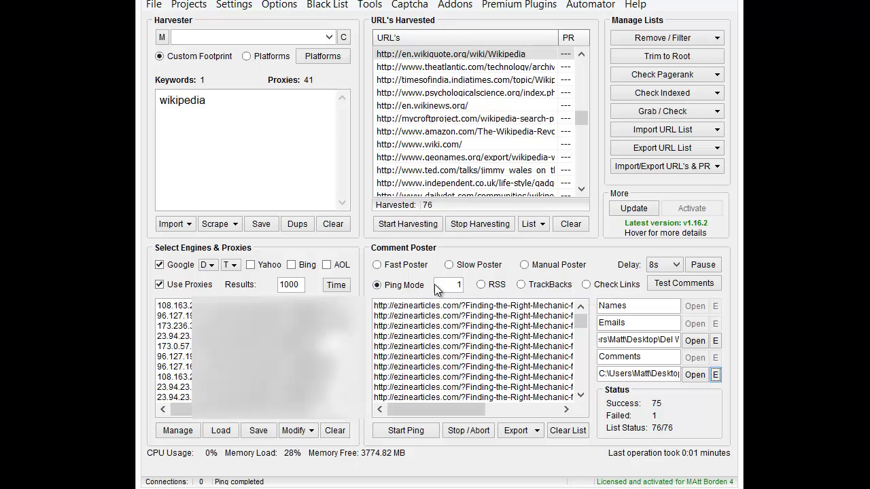
Step: Set the ping mode count to 76
{"action": "double_click", "coordinate": [452, 284]}
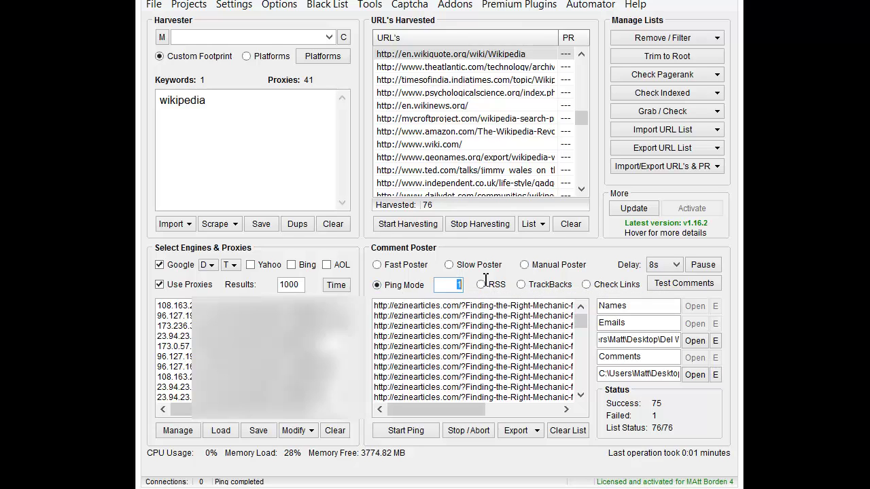
{"action": "left_click", "coordinate": [640, 340]}
{"action": "double_click", "coordinate": [453, 284]}
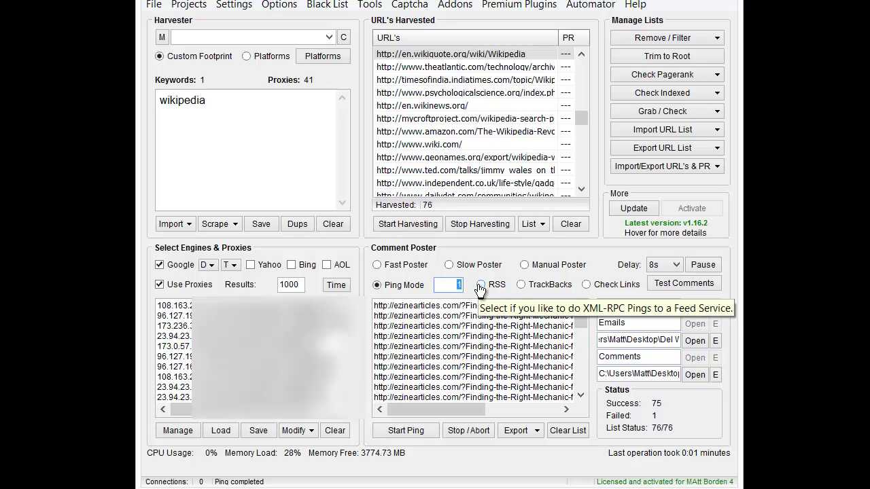
{"action": "type", "text": "76"}
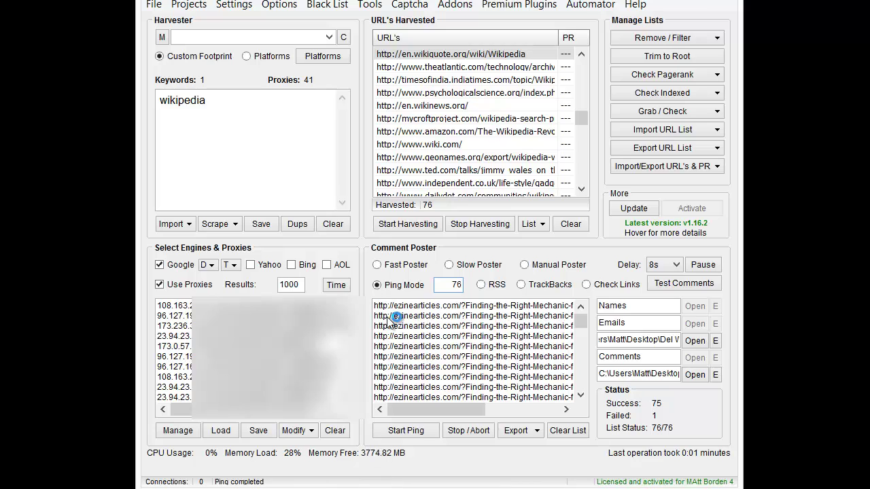
Step: Switch to Calculator and compute 76*76*76
{"action": "left_click_drag", "start_coordinate": [1, 61], "coordinate": [275, 84]}
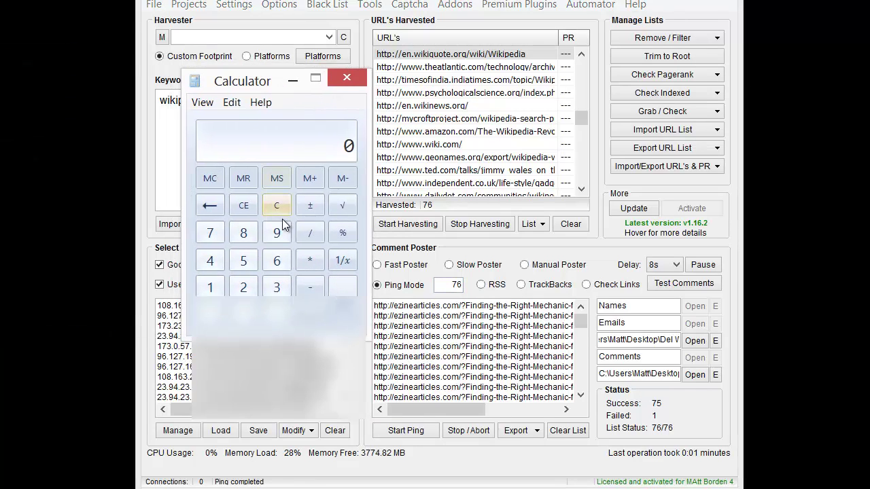
{"action": "type", "text": "76*76*76"}
{"action": "key", "text": "Return"}
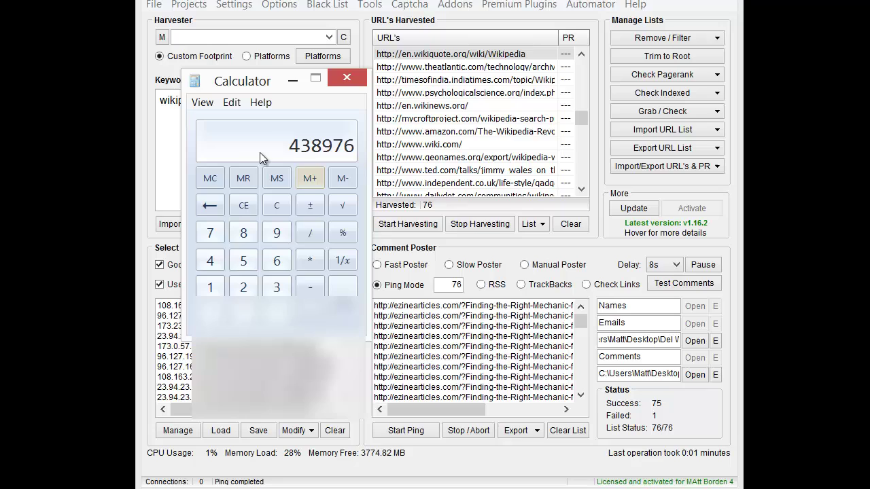
Step: Check the link in the todo.txt ping list, close the list and set the ping mode count to 100
{"action": "left_click", "coordinate": [715, 370]}
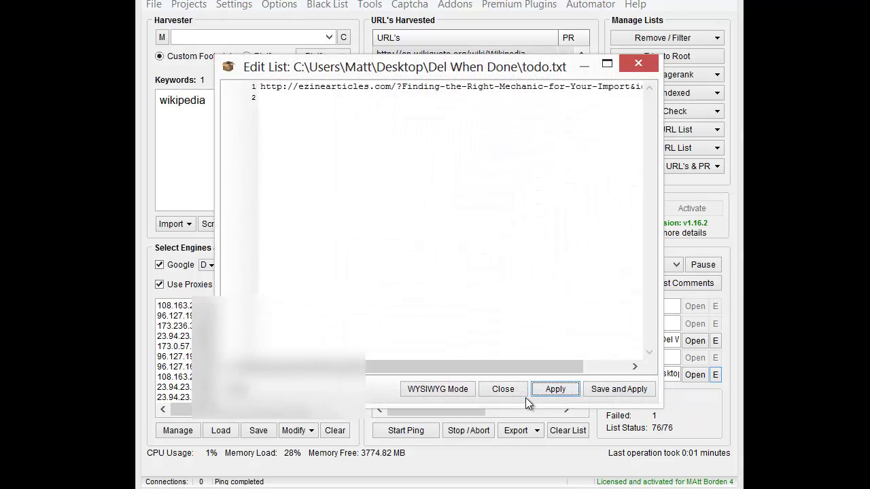
{"action": "left_click", "coordinate": [502, 389]}
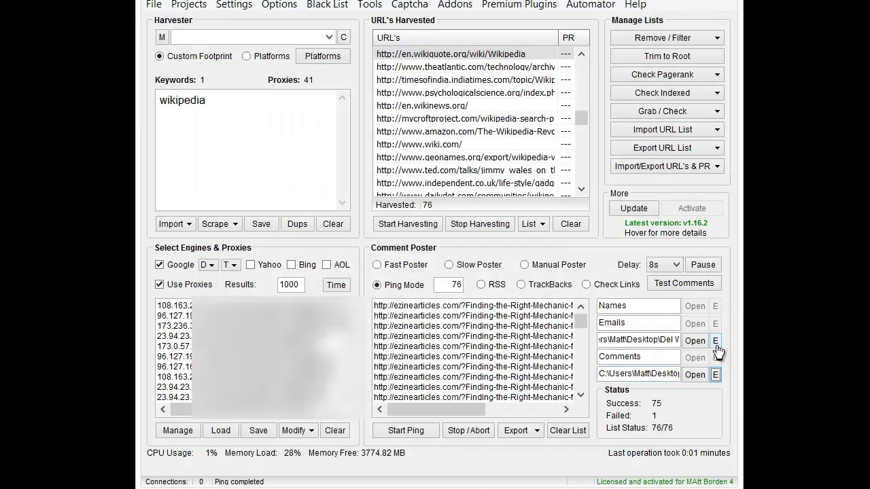
{"action": "double_click", "coordinate": [449, 284]}
{"action": "type", "text": "100"}
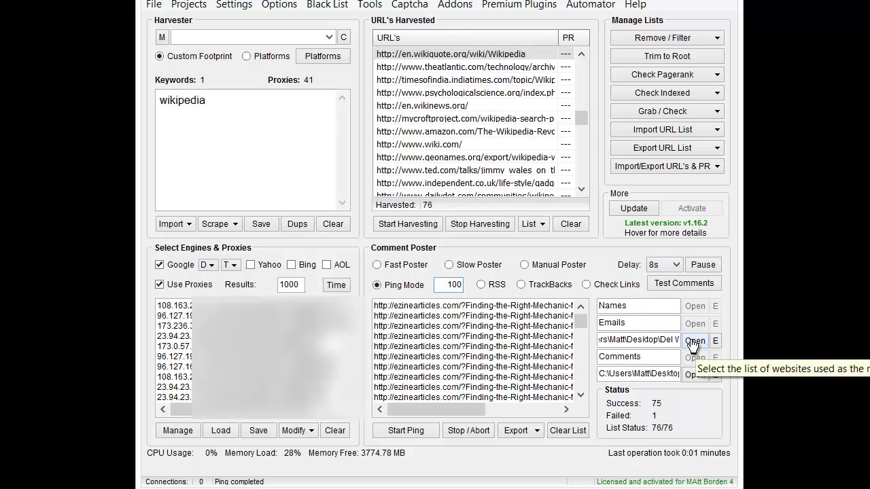
Step: Switch to Calculator, clear the previous result and compute 100*76
{"action": "key", "text": "alt+Tab"}
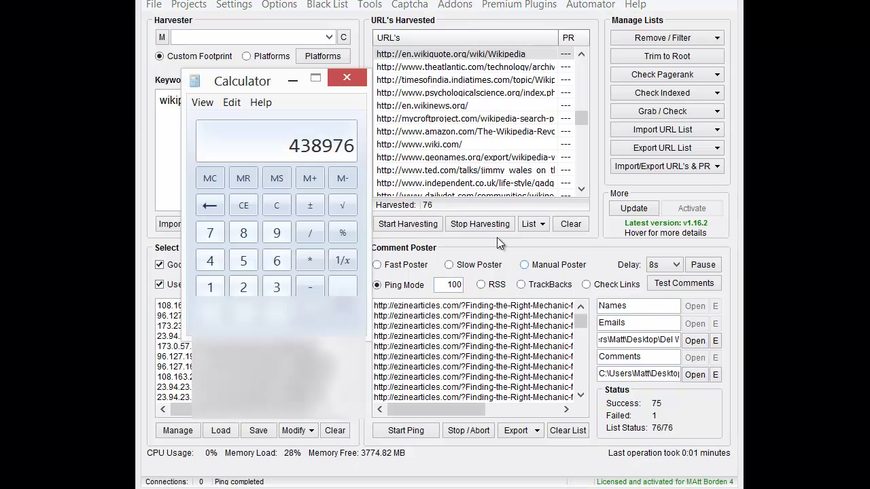
{"action": "left_click", "coordinate": [276, 206]}
{"action": "type", "text": "10"}
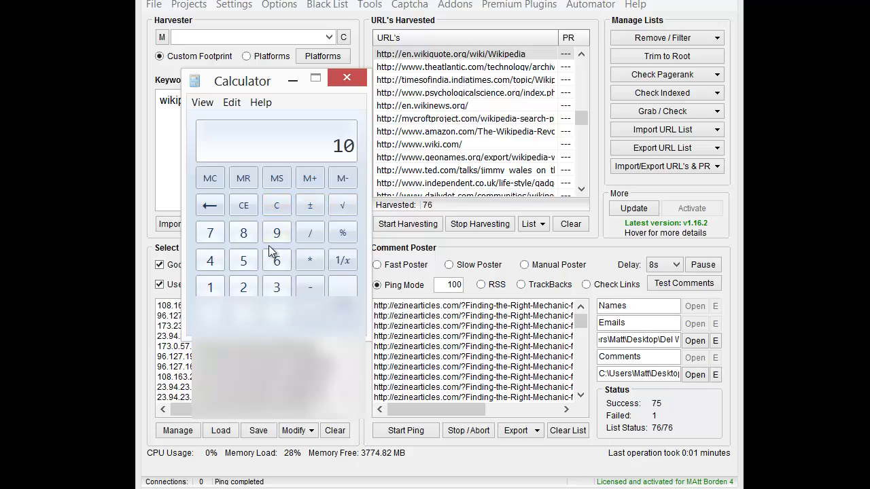
{"action": "type", "text": "0*76"}
{"action": "key", "text": "Return"}
Step: Review the todo.txt ping list, close it and highlight the ping mode count
{"action": "left_click", "coordinate": [715, 374]}
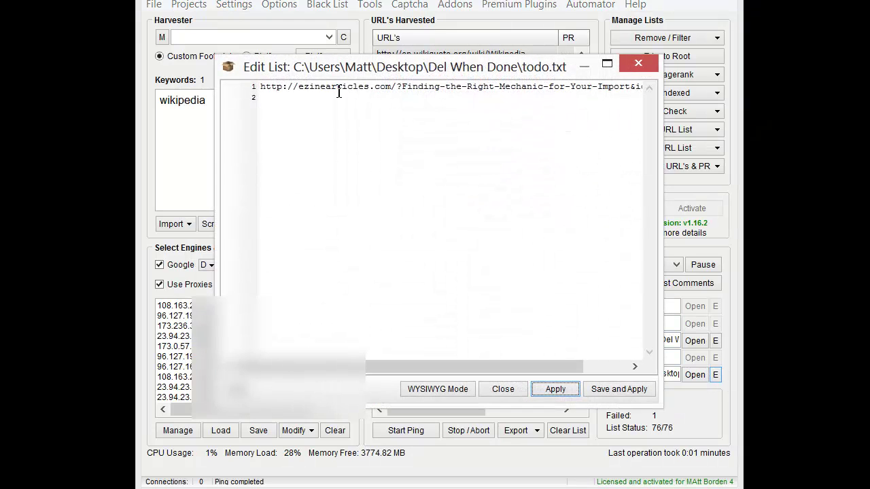
{"action": "left_click", "coordinate": [503, 390]}
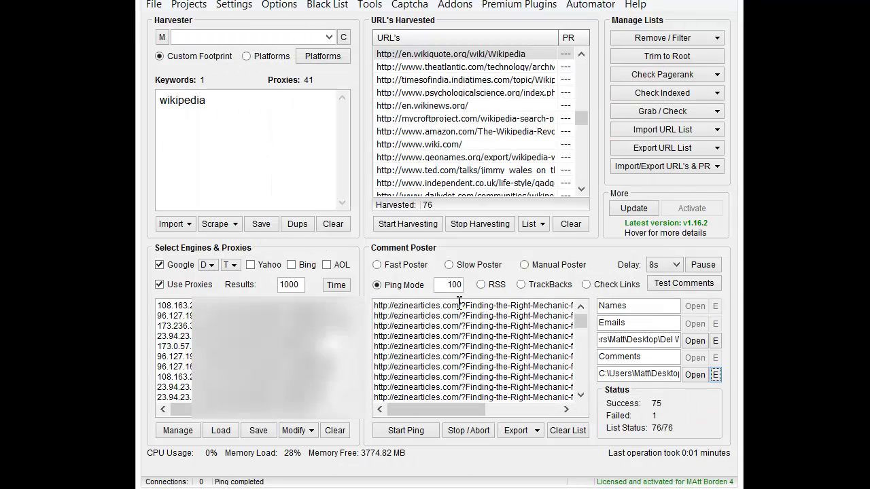
{"action": "double_click", "coordinate": [449, 284]}
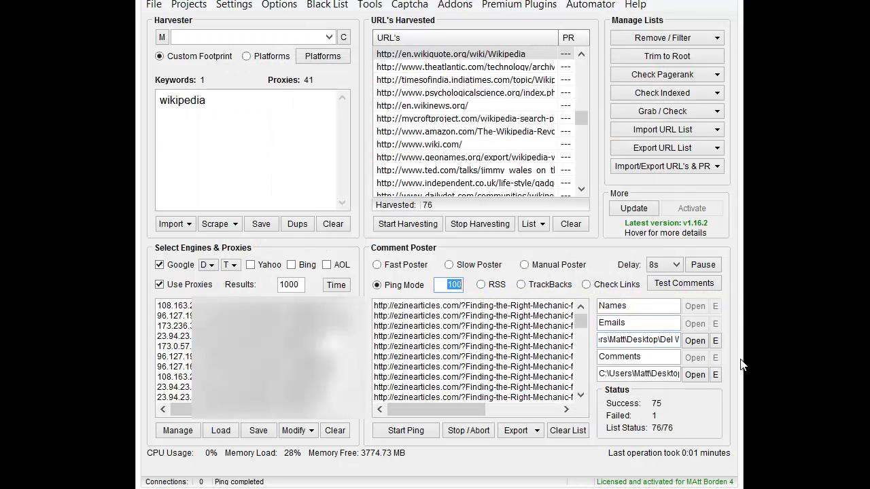
Step: Examine the first three Wikipedia URLs in the websites list and close the list unchanged
{"action": "left_click", "coordinate": [715, 341]}
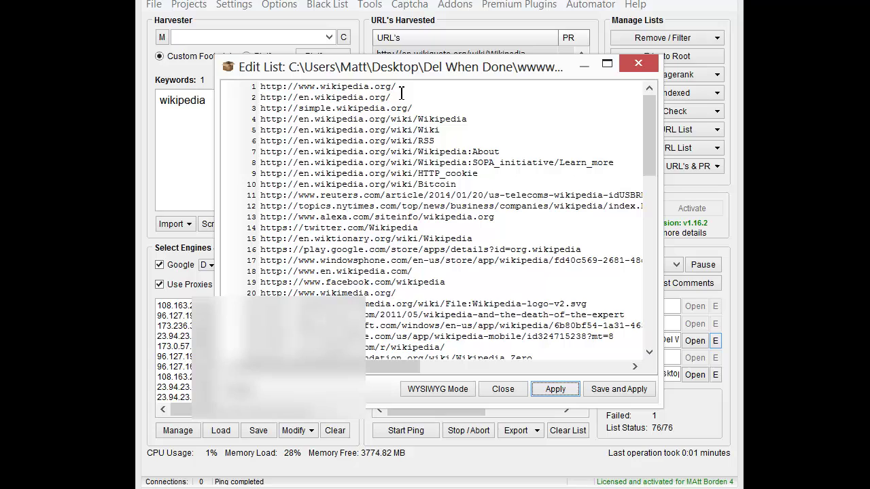
{"action": "left_click_drag", "start_coordinate": [408, 86], "coordinate": [165, 84]}
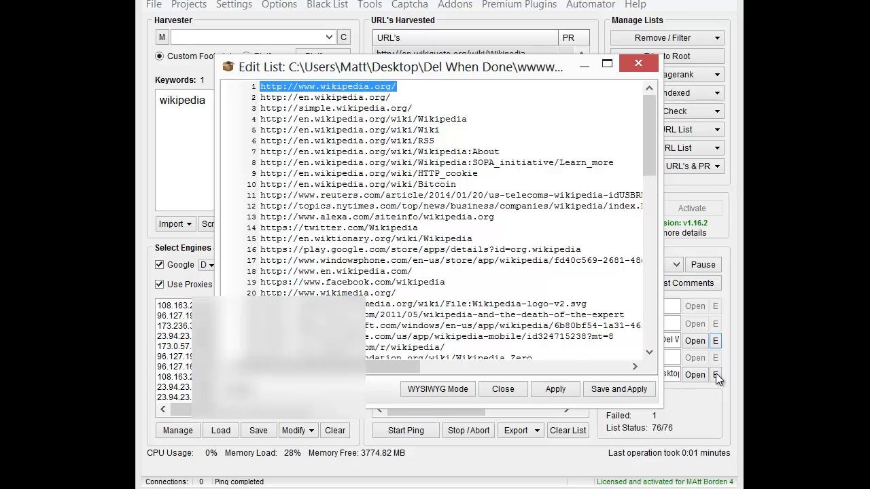
{"action": "double_click", "coordinate": [327, 98]}
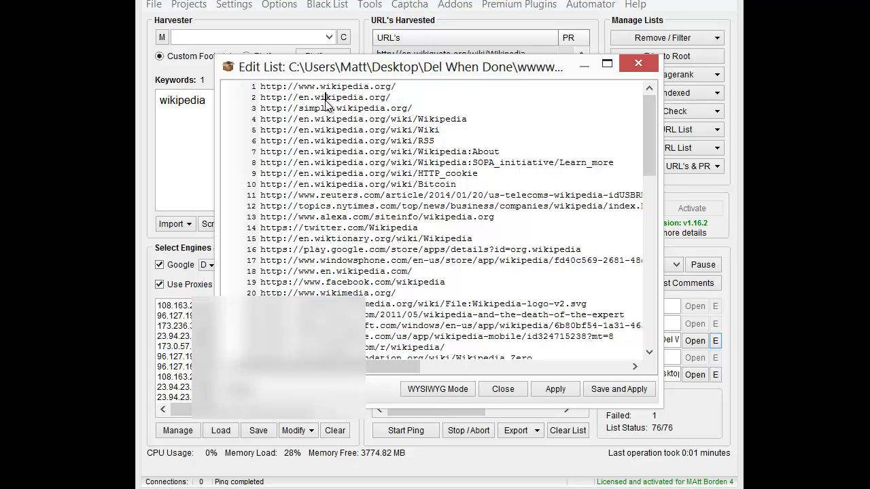
{"action": "double_click", "coordinate": [367, 109]}
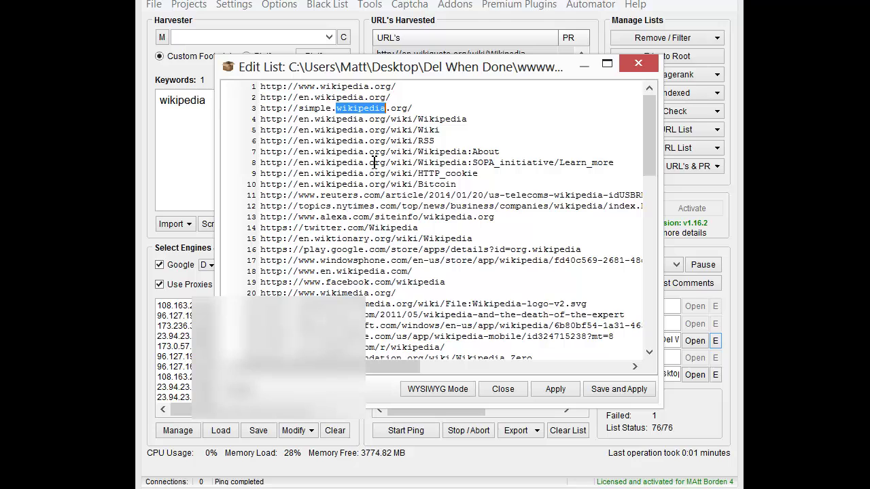
{"action": "left_click", "coordinate": [504, 390]}
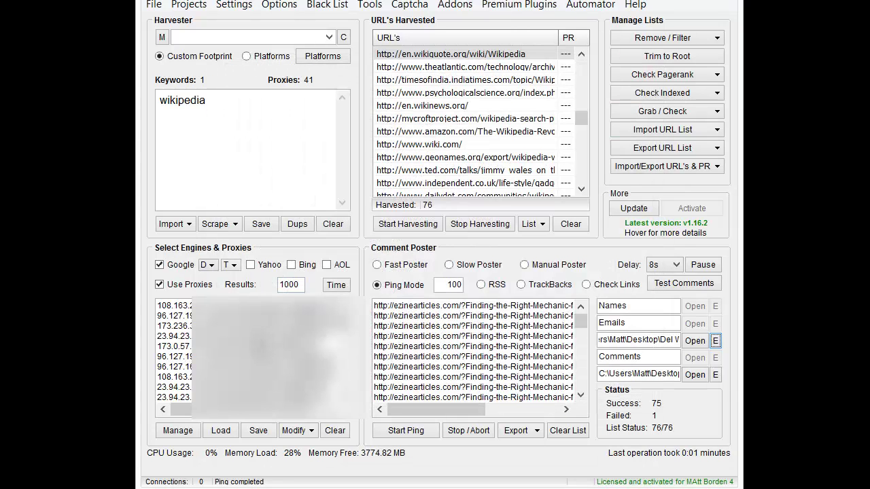
Step: Highlight the full ezinearticles.com link in the todo.txt list, compare it with the ping count and proxies, and close the list
{"action": "left_click", "coordinate": [716, 376]}
{"action": "left_click_drag", "start_coordinate": [264, 87], "coordinate": [648, 80]}
{"action": "left_click_drag", "start_coordinate": [545, 66], "coordinate": [737, 116]}
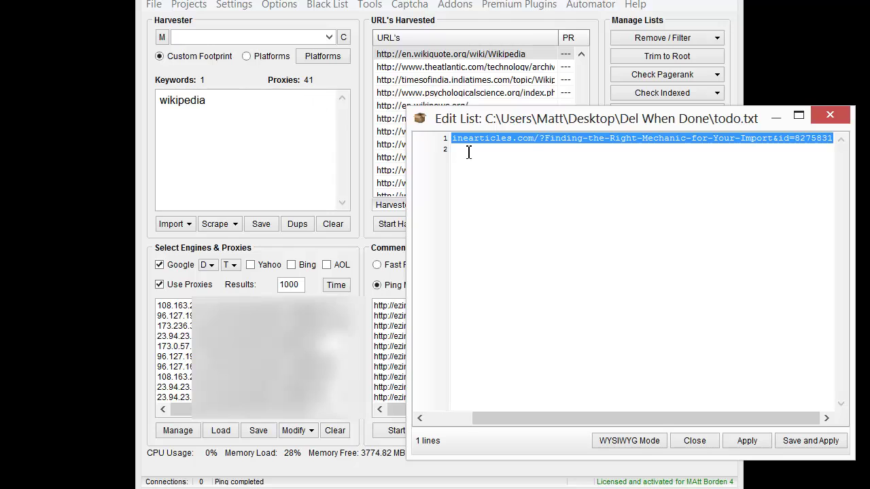
{"action": "left_click_drag", "start_coordinate": [530, 117], "coordinate": [447, 328]}
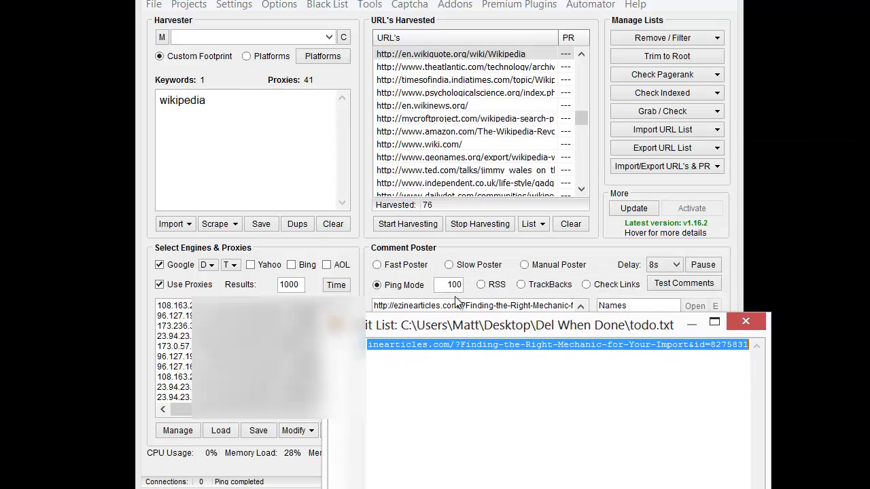
{"action": "left_click_drag", "start_coordinate": [638, 337], "coordinate": [649, 141]}
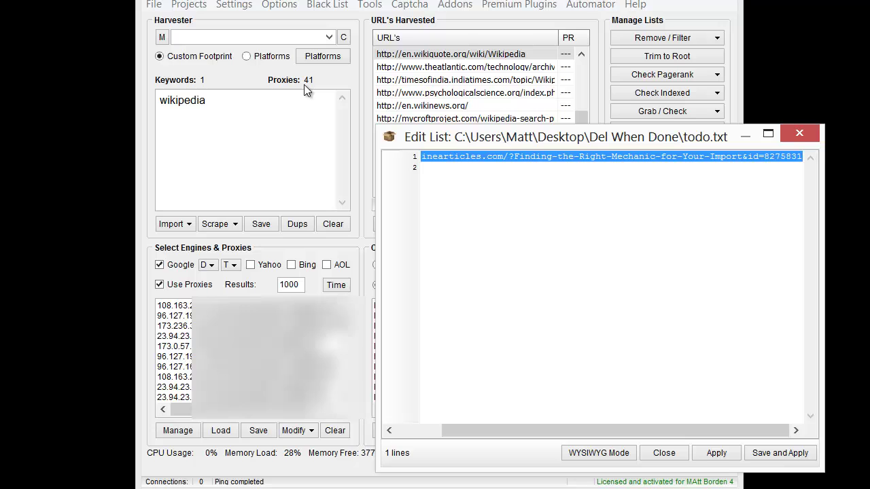
{"action": "left_click", "coordinate": [664, 457]}
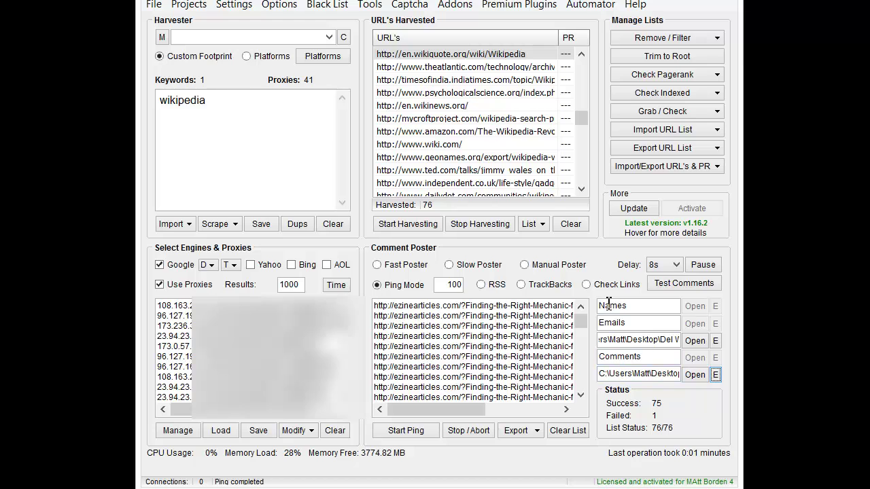
Step: Review the todo.txt ping list with its window moved clear of the ping settings, and close it unchanged
{"action": "left_click", "coordinate": [715, 375]}
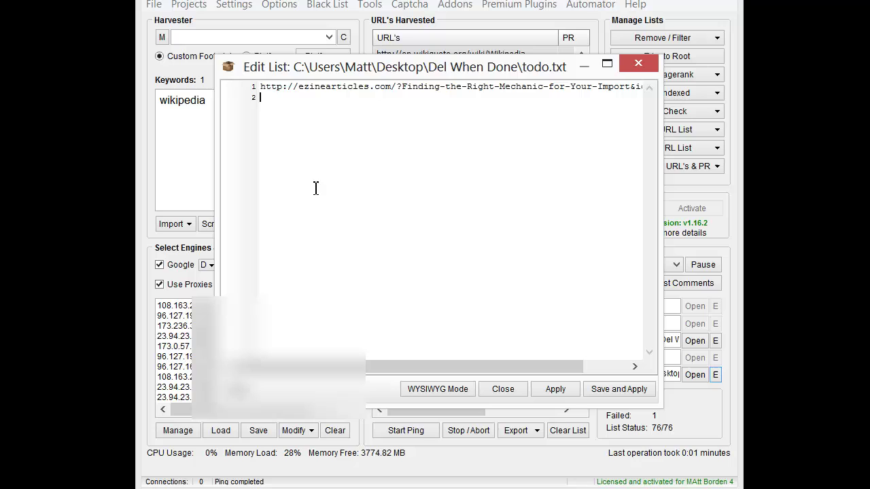
{"action": "left_click_drag", "start_coordinate": [367, 74], "coordinate": [625, 367]}
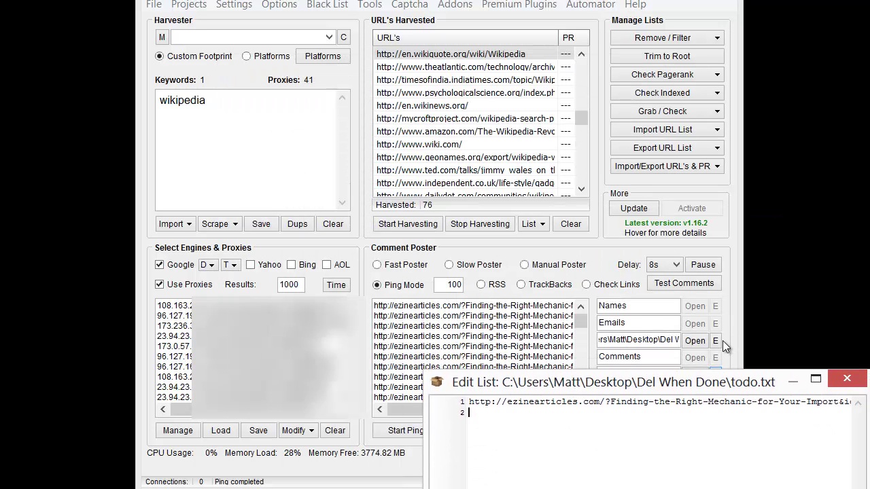
{"action": "left_click_drag", "start_coordinate": [741, 389], "coordinate": [741, 381]}
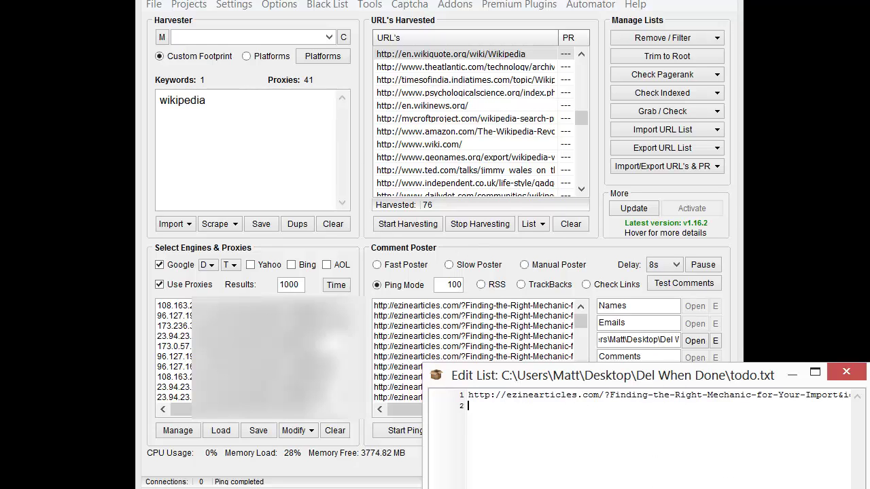
{"action": "left_click_drag", "start_coordinate": [629, 375], "coordinate": [579, 130]}
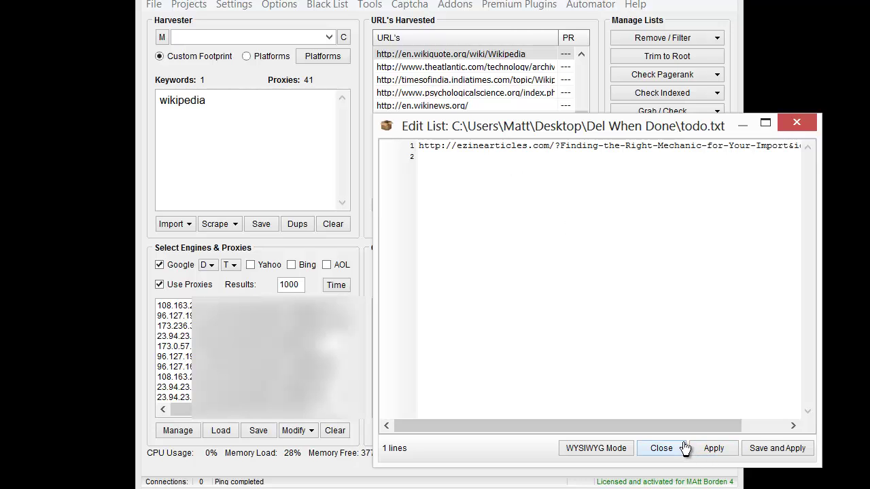
{"action": "left_click", "coordinate": [663, 449]}
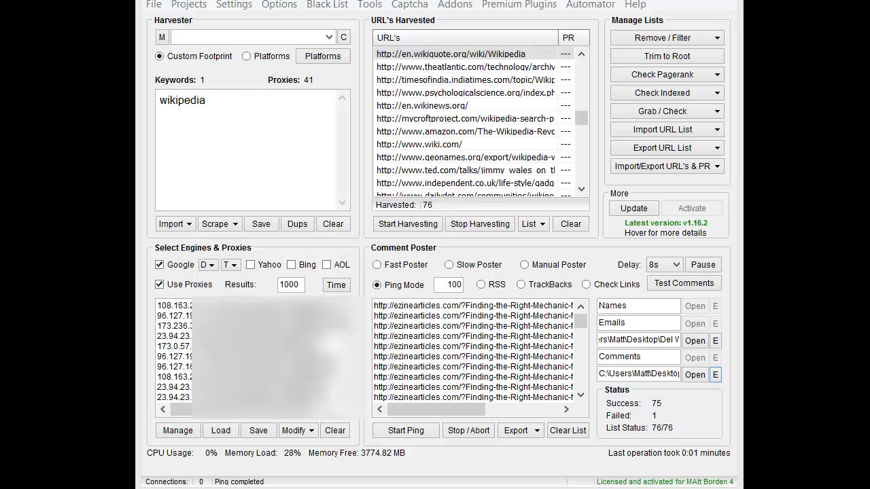
Step: Turn off single threaded browser based ping and set the ping mode count to 1
{"action": "left_click", "coordinate": [419, 144]}
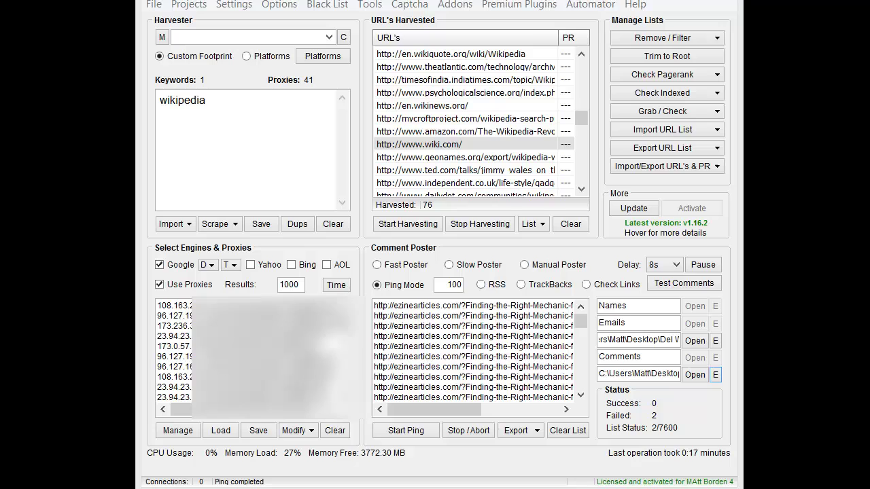
{"action": "left_click", "coordinate": [234, 5]}
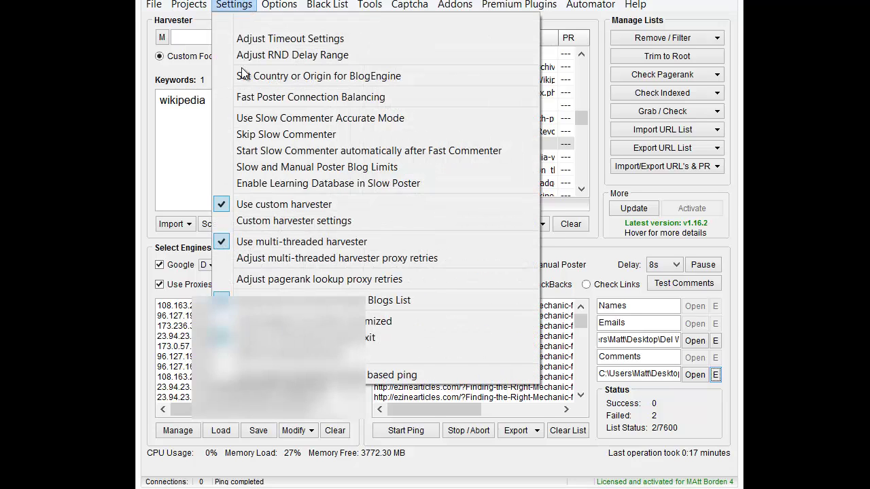
{"action": "left_click", "coordinate": [308, 376]}
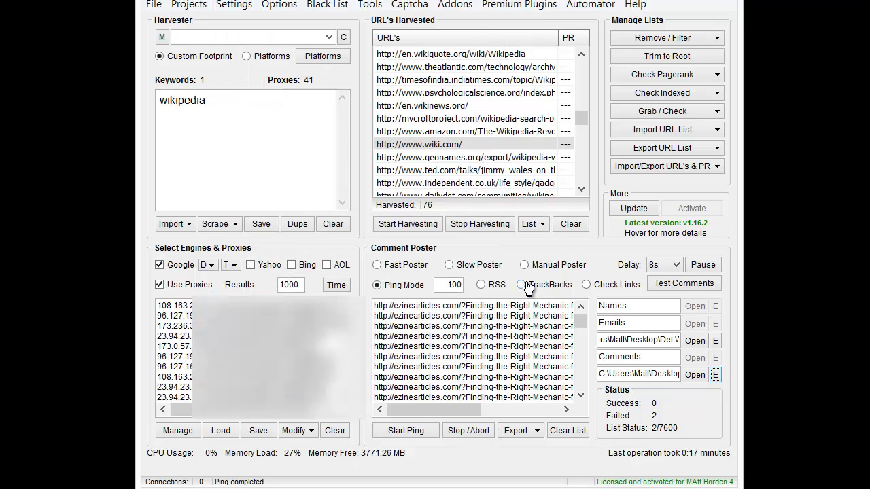
{"action": "double_click", "coordinate": [451, 285]}
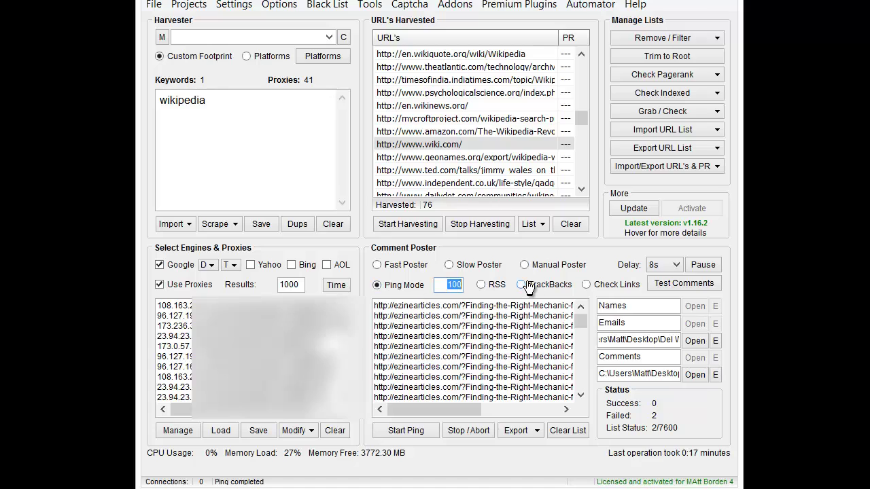
{"action": "type", "text": "1"}
{"action": "right_click", "coordinate": [440, 144]}
{"action": "left_click", "coordinate": [466, 152]}
{"action": "left_click", "coordinate": [715, 375]}
{"action": "key", "text": "ctrl+a"}
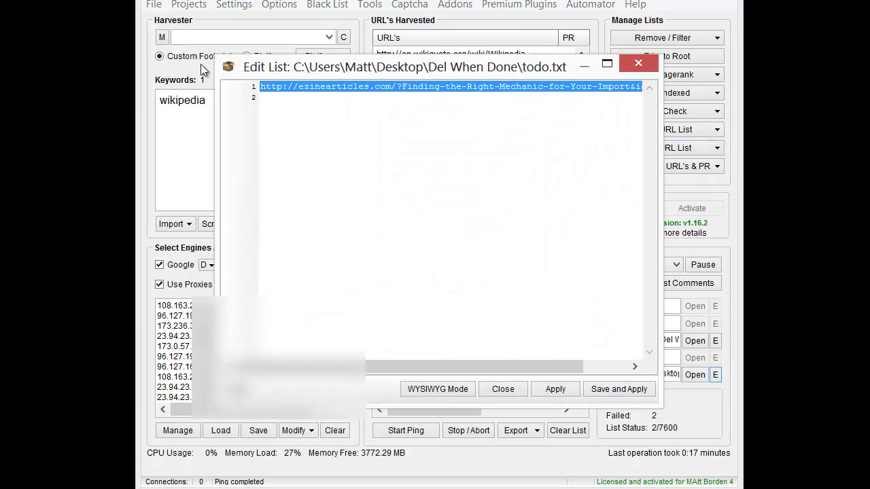
{"action": "key", "text": "ctrl+v"}
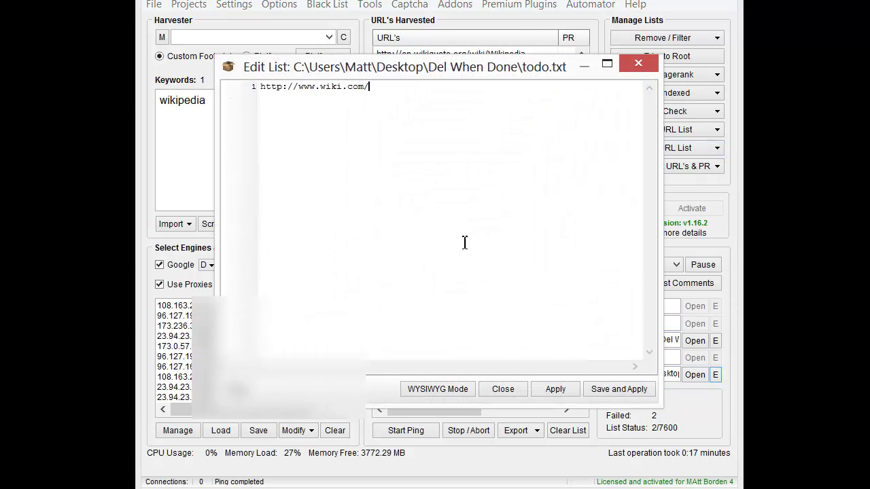
{"action": "left_click", "coordinate": [555, 389]}
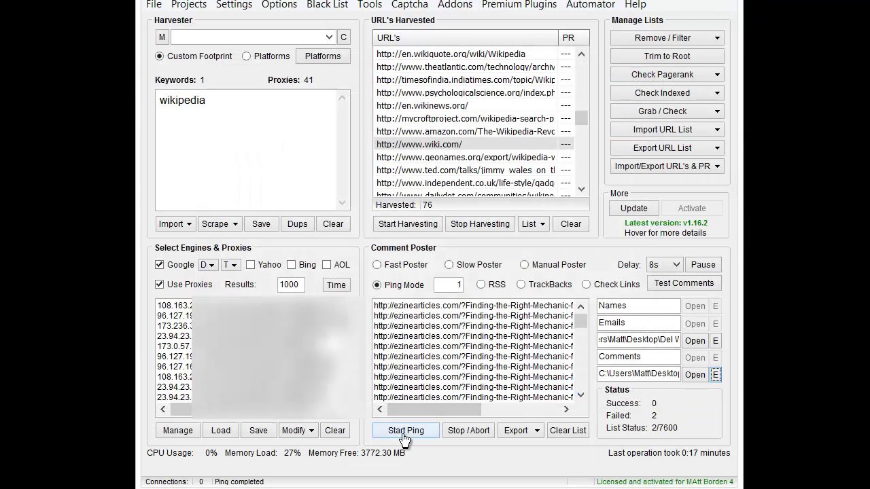
Step: Start pinging the wiki.com link, abort the run and dismiss the completion message
{"action": "left_click", "coordinate": [413, 432]}
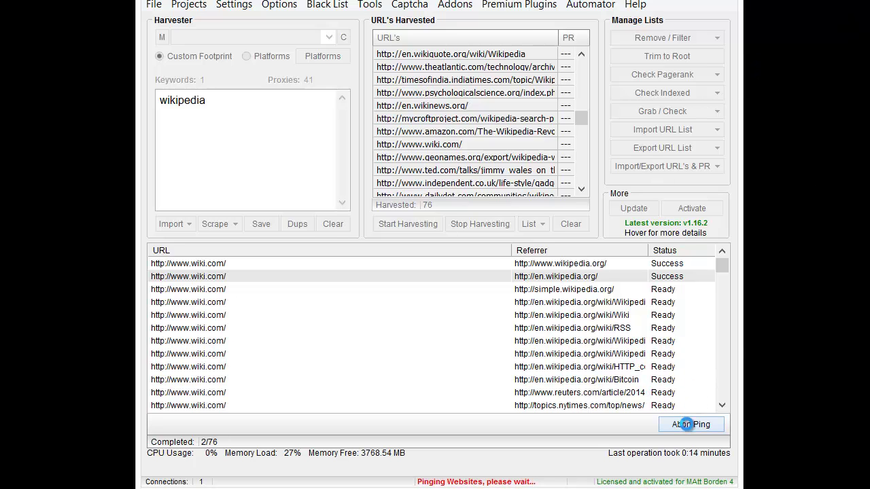
{"action": "left_click", "coordinate": [686, 424]}
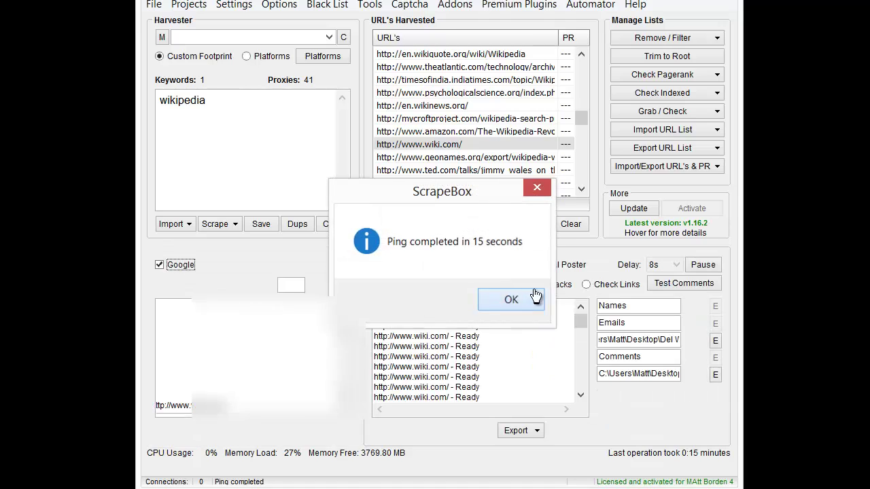
{"action": "left_click", "coordinate": [541, 300]}
Step: Set the maximum connections for Ping Websites to 11 and apply the setting
{"action": "left_click", "coordinate": [233, 5]}
{"action": "left_click", "coordinate": [239, 21]}
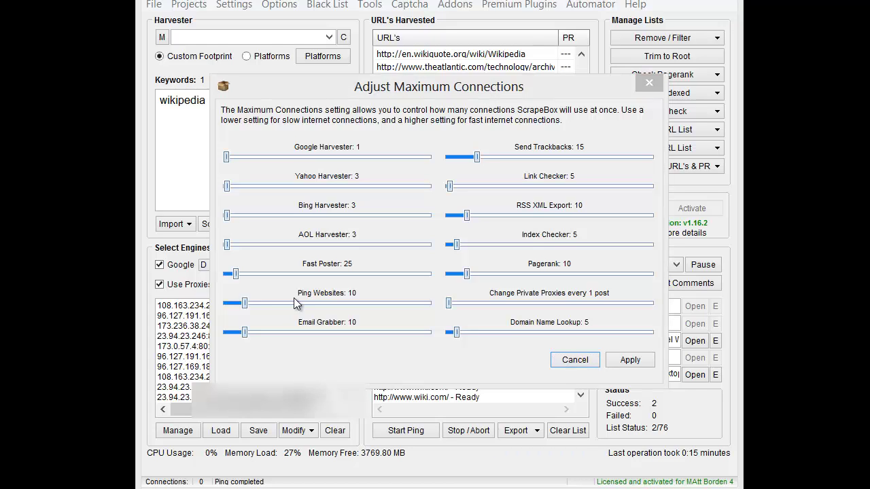
{"action": "mouse_move", "coordinate": [245, 304]}
{"action": "left_mouse_down"}
{"action": "mouse_move", "coordinate": [258, 306]}
{"action": "mouse_move", "coordinate": [246, 309]}
{"action": "left_mouse_up"}
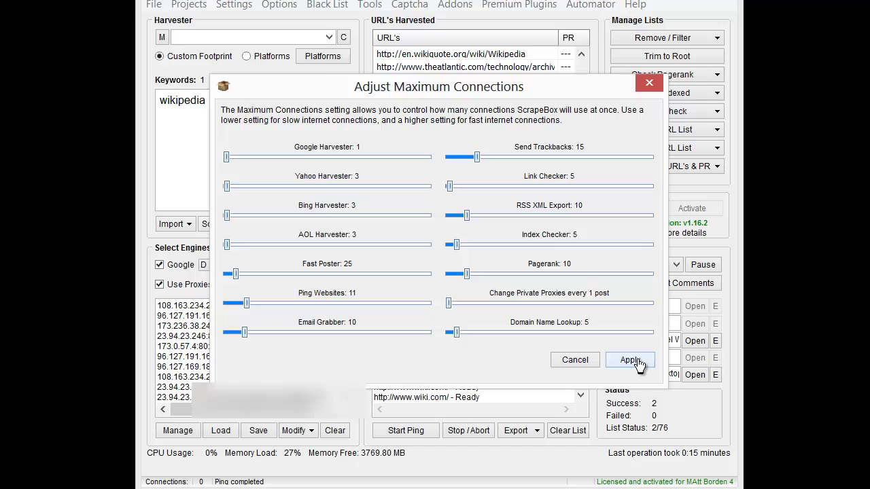
{"action": "left_click", "coordinate": [630, 360]}
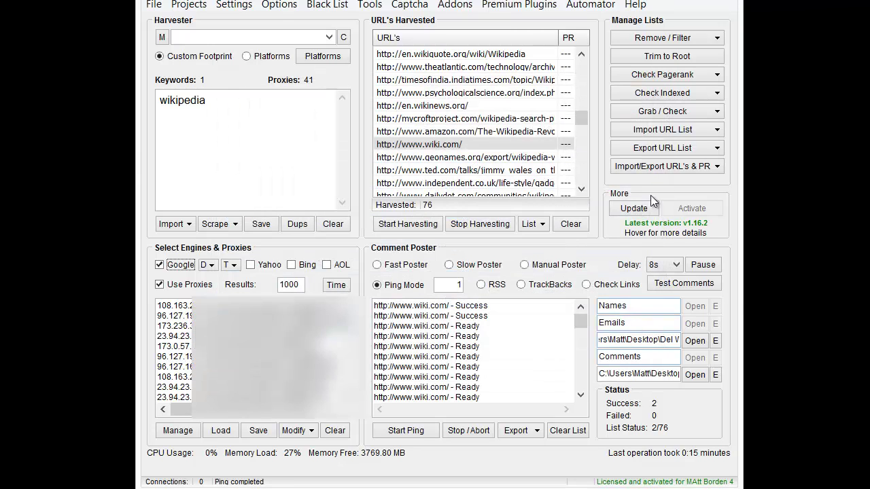
Step: Switch the delay OFF, start a multi-threaded ping of the wiki.com link and abort it partway
{"action": "left_click", "coordinate": [666, 266]}
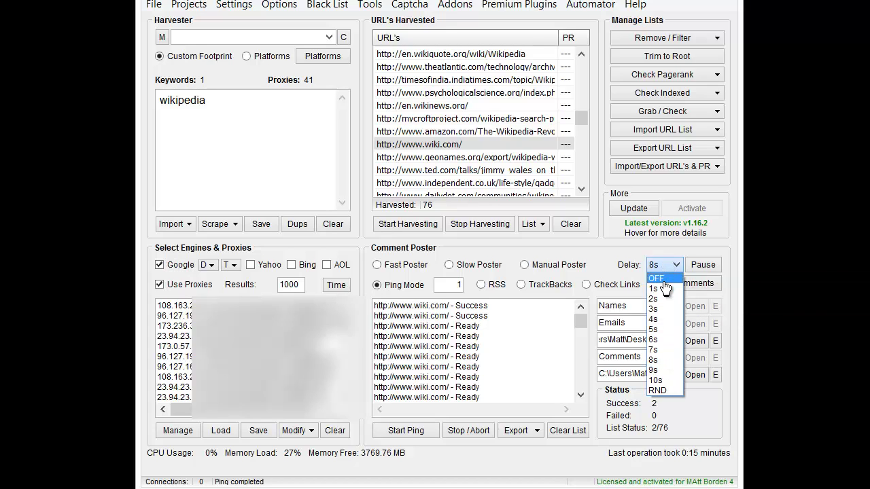
{"action": "left_click", "coordinate": [656, 279]}
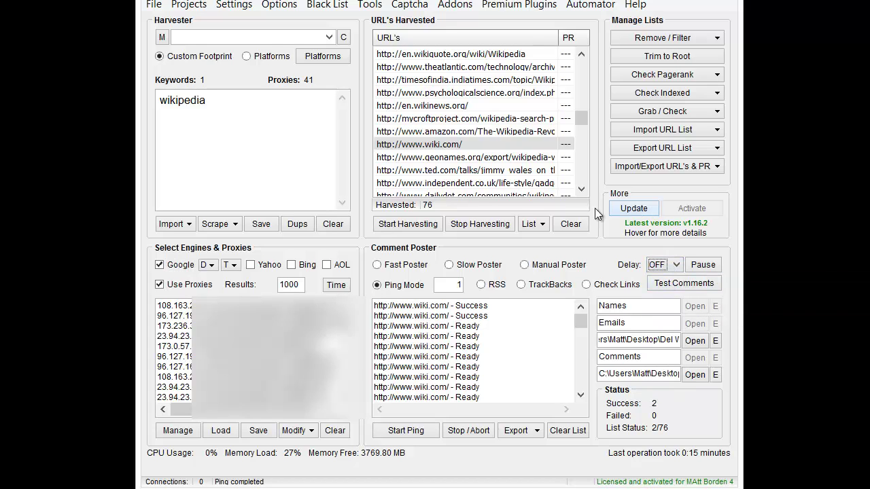
{"action": "left_click", "coordinate": [391, 430]}
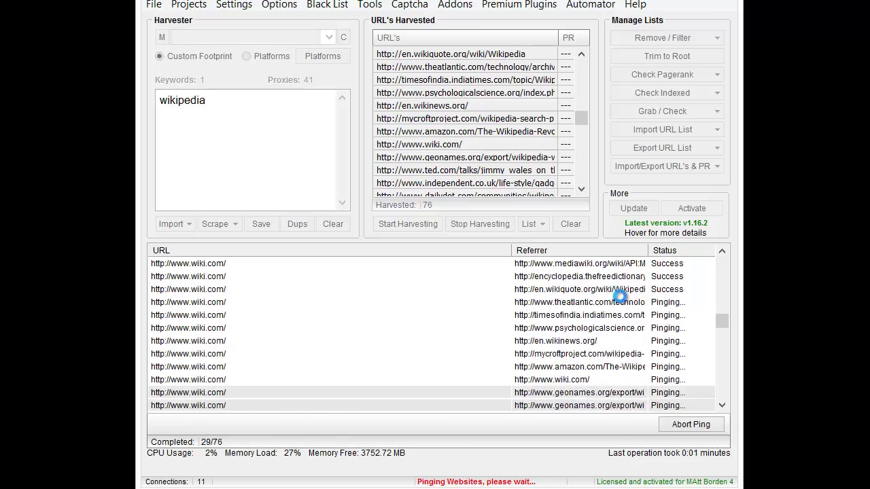
{"action": "left_click", "coordinate": [691, 427]}
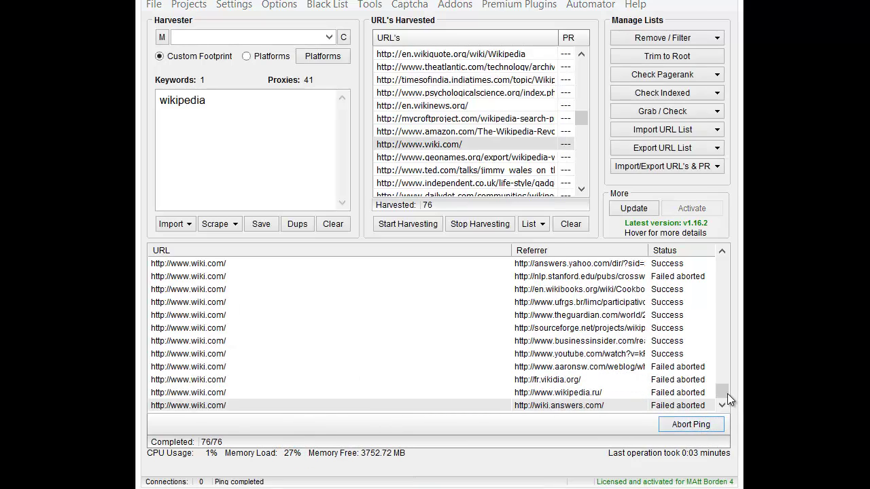
{"action": "left_click", "coordinate": [529, 305]}
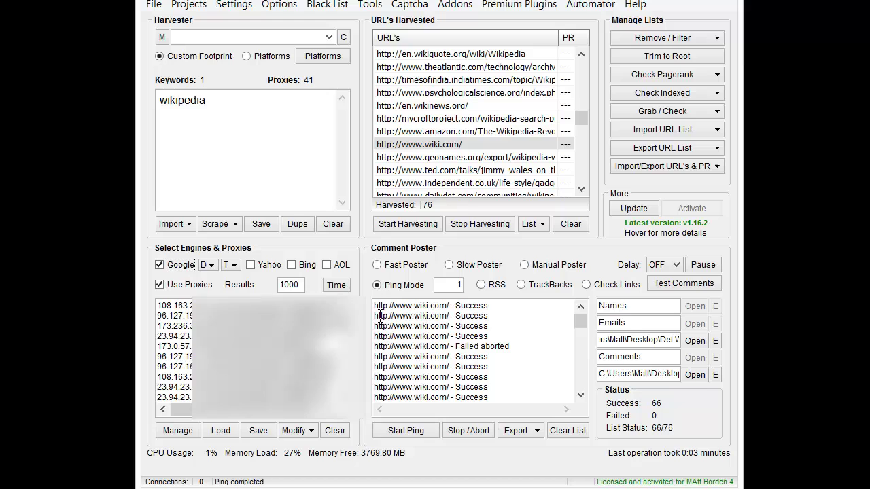
Step: Turn on single threaded browser based ping and check that the option is enabled
{"action": "left_click", "coordinate": [244, 5]}
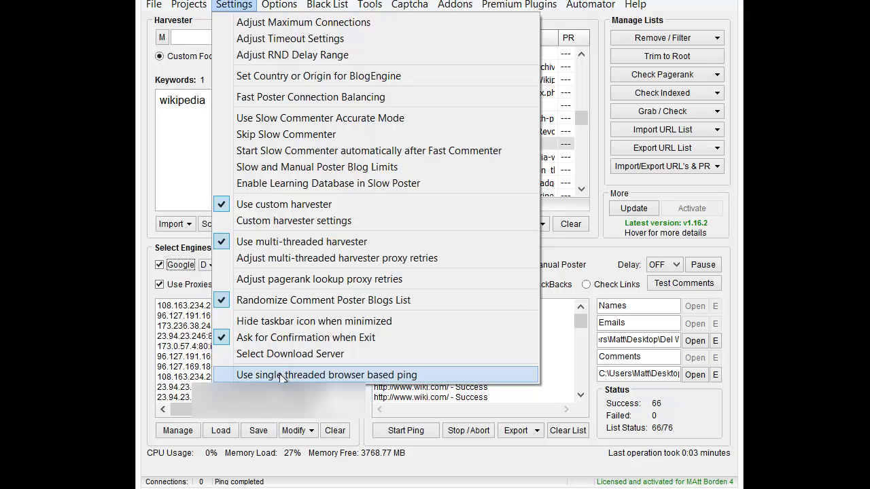
{"action": "left_click", "coordinate": [280, 375]}
{"action": "left_click", "coordinate": [233, 5]}
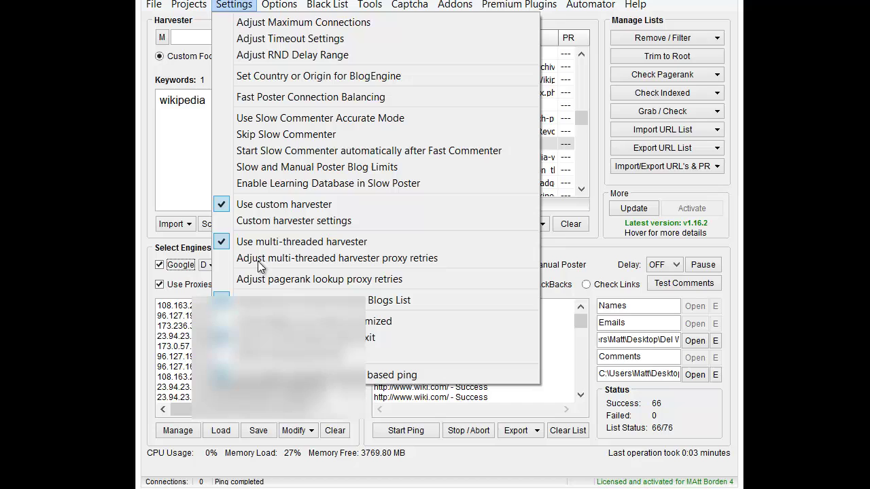
{"action": "left_click", "coordinate": [676, 403]}
Step: Set the comment poster delay to 5s, and change it to the random delay option RND
{"action": "left_click", "coordinate": [665, 265]}
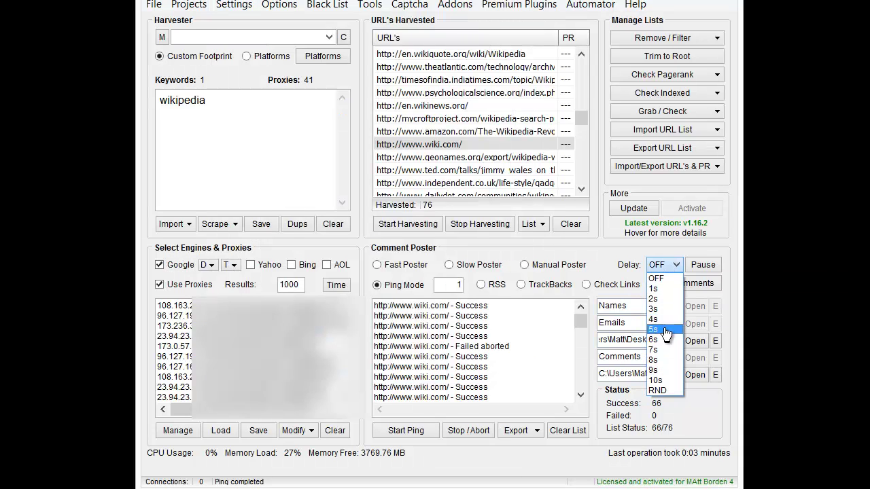
{"action": "left_click", "coordinate": [657, 329]}
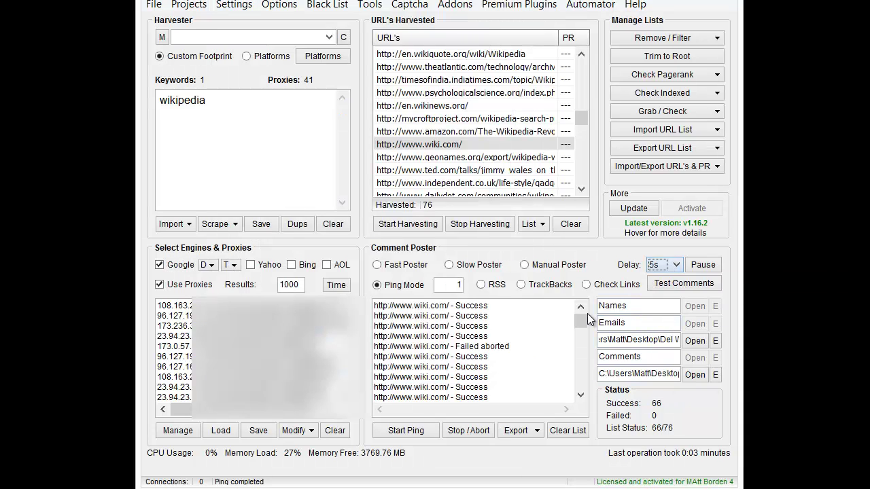
{"action": "left_click", "coordinate": [663, 269]}
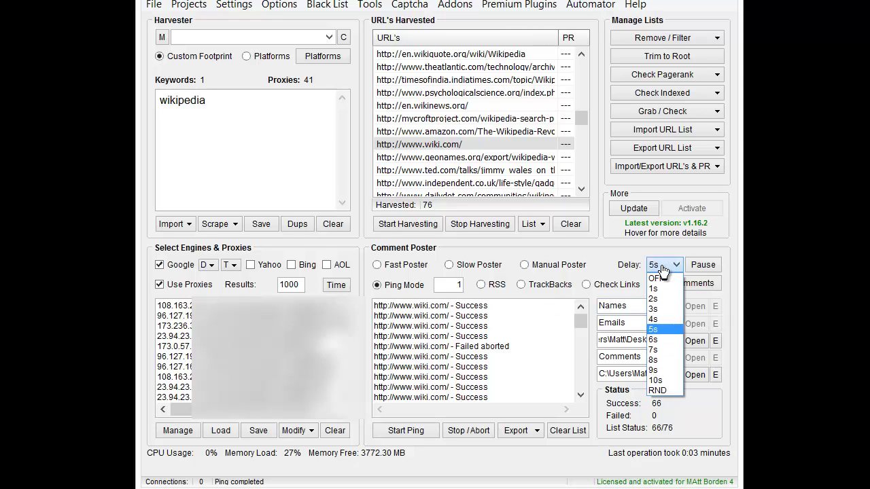
{"action": "left_click", "coordinate": [658, 390]}
Step: Examine the RND delay range's maximum and minimum and accept them unchanged
{"action": "left_click", "coordinate": [234, 5]}
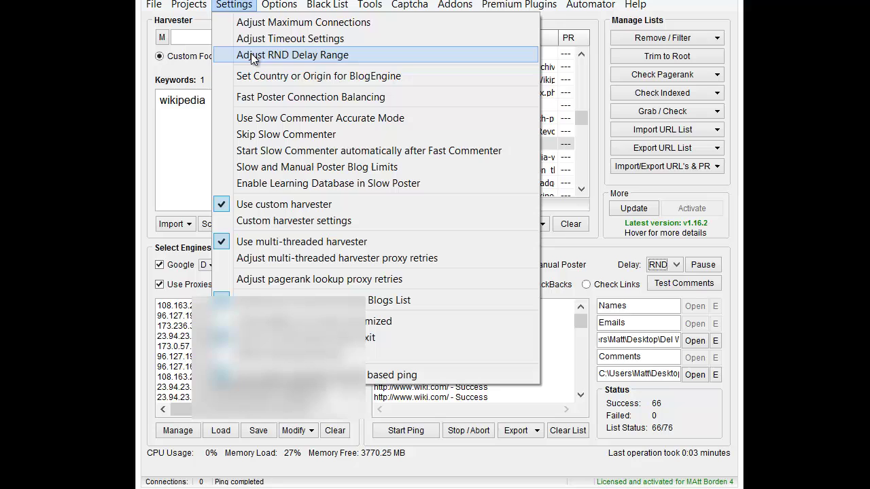
{"action": "left_click", "coordinate": [250, 55]}
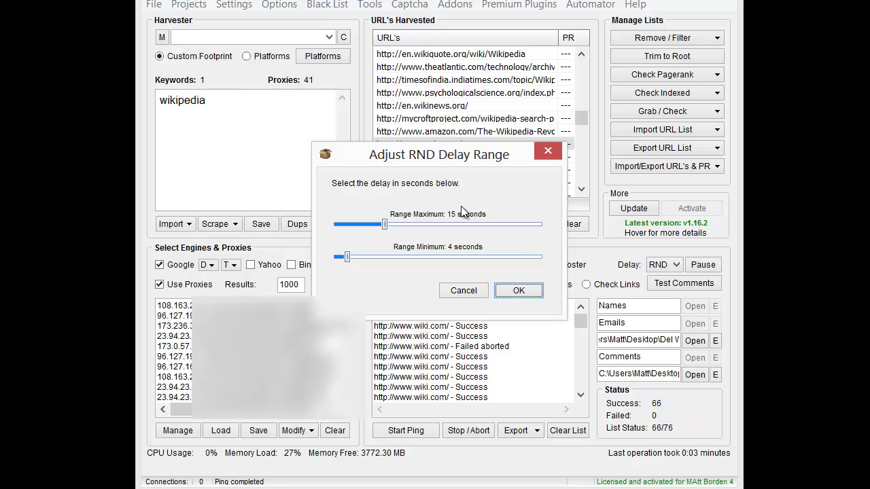
{"action": "left_click", "coordinate": [511, 289]}
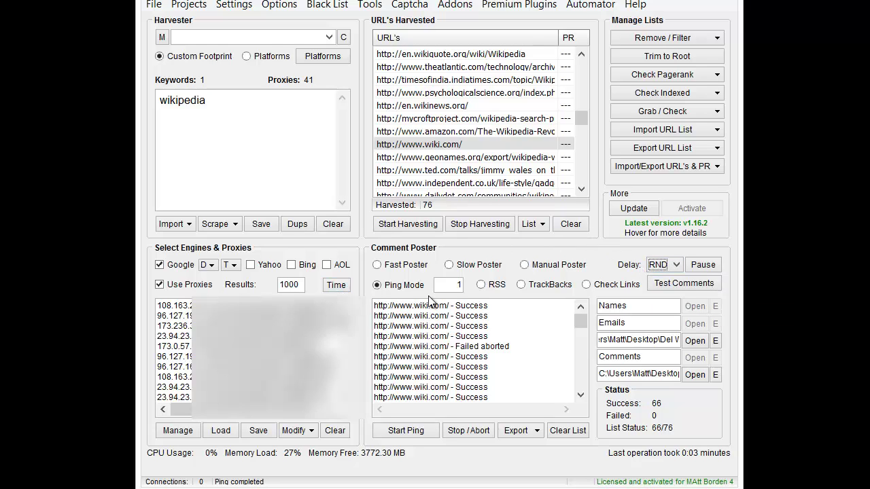
Step: Replace the todo.txt content with the ezinearticles.com Finding-the-Right-Mechanic-for-Your-Import link, apply it and start the browser based ping
{"action": "left_click", "coordinate": [462, 282]}
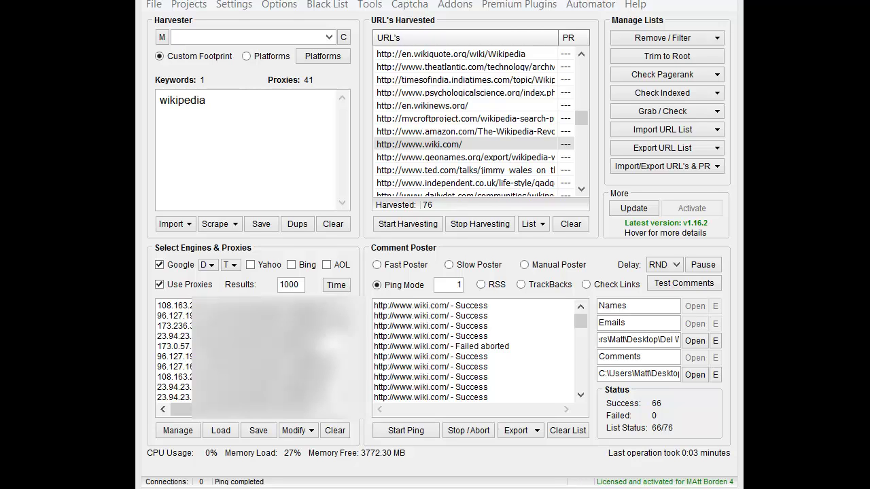
{"action": "left_click", "coordinate": [714, 374]}
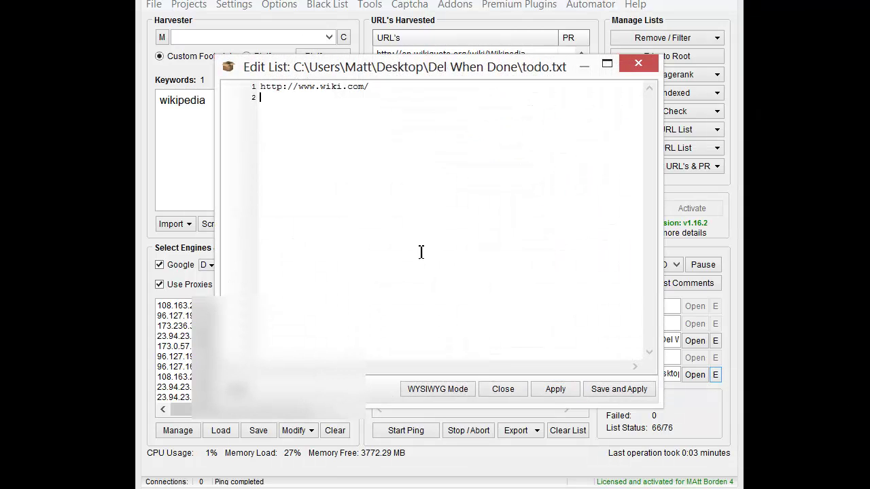
{"action": "key", "text": "ctrl+v"}
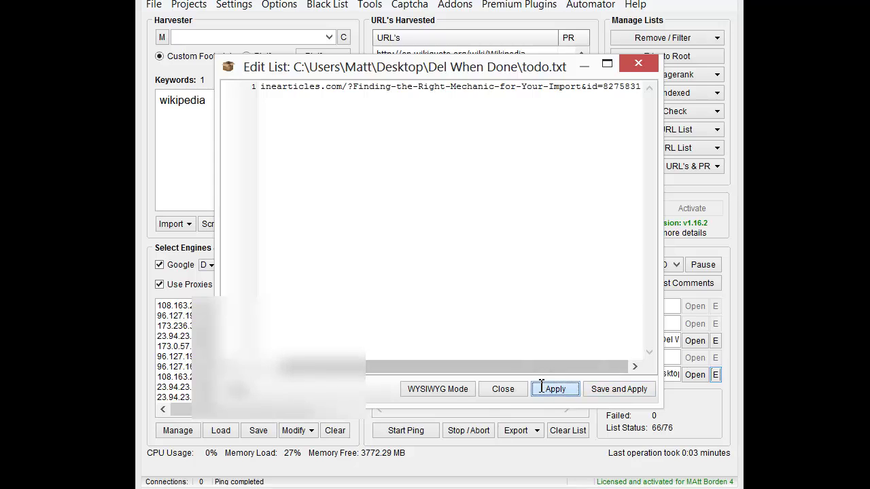
{"action": "left_click", "coordinate": [553, 388]}
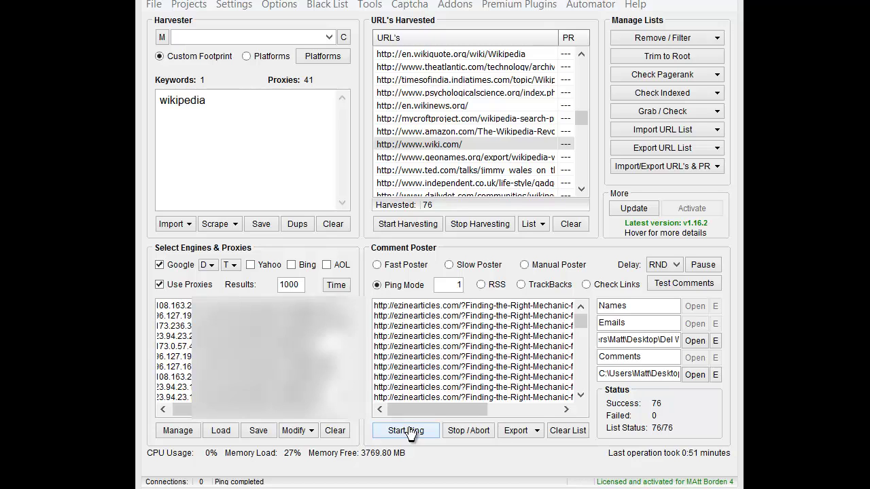
{"action": "left_click", "coordinate": [408, 430]}
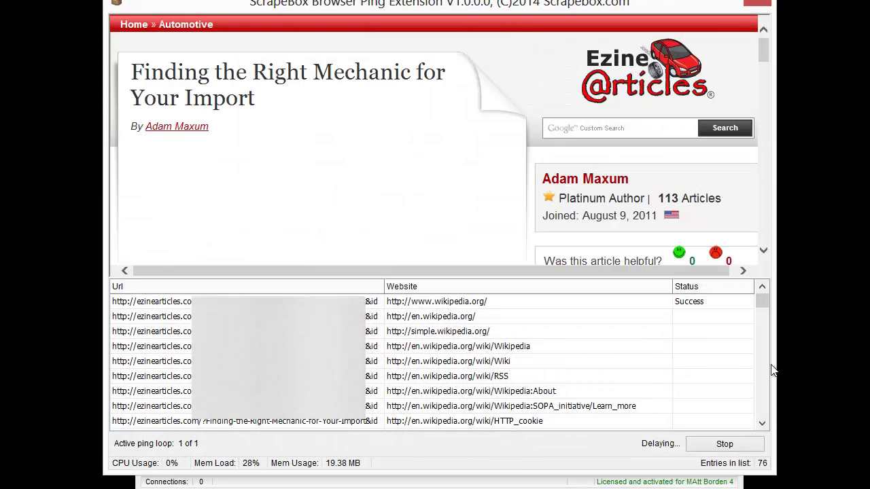
Step: Examine the article page loaded in the ping browser down to its view count and footer, and return towards the start
{"action": "left_click_drag", "start_coordinate": [763, 51], "coordinate": [768, 200]}
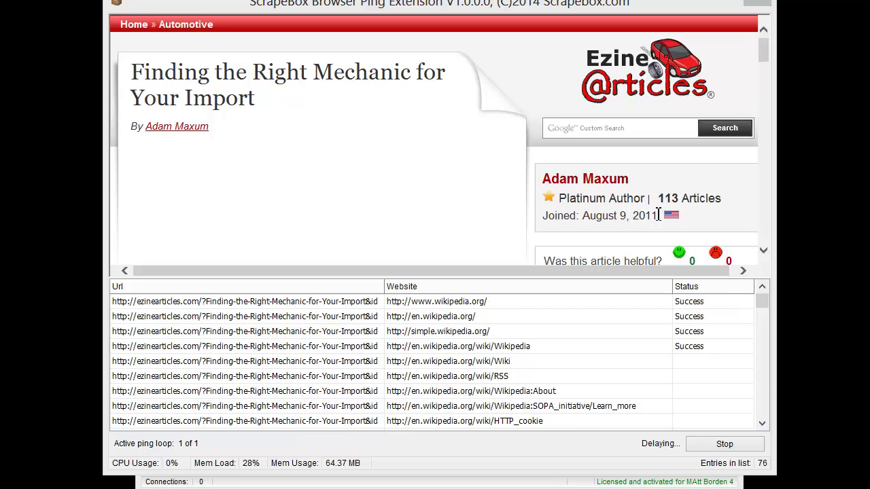
{"action": "scroll", "coordinate": [523, 59], "scroll_direction": "down", "scroll_amount": 3}
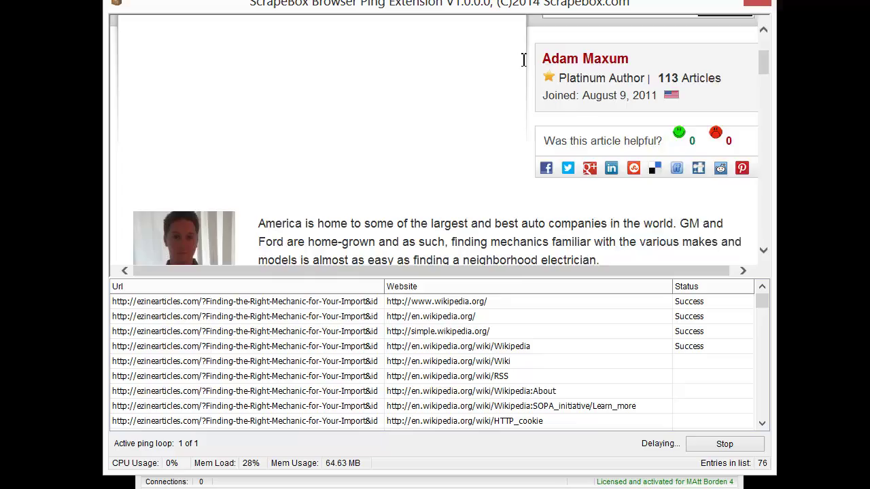
{"action": "scroll", "coordinate": [523, 60], "scroll_direction": "down", "scroll_amount": 3}
{"action": "scroll", "coordinate": [515, 69], "scroll_direction": "down", "scroll_amount": 4}
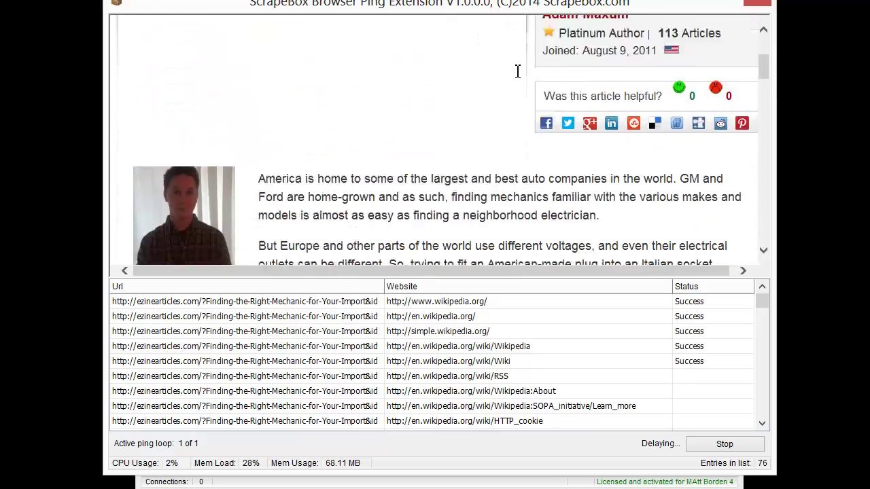
{"action": "scroll", "coordinate": [517, 71], "scroll_direction": "down", "scroll_amount": 12}
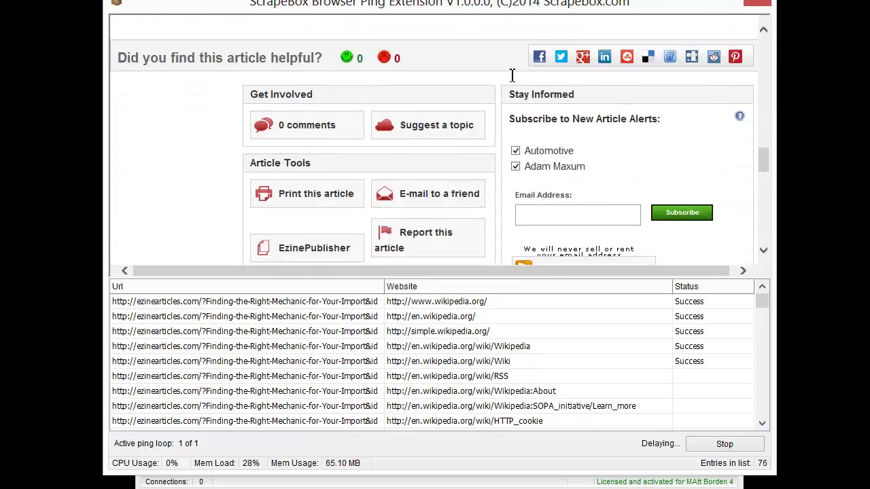
{"action": "scroll", "coordinate": [512, 75], "scroll_direction": "down", "scroll_amount": 12}
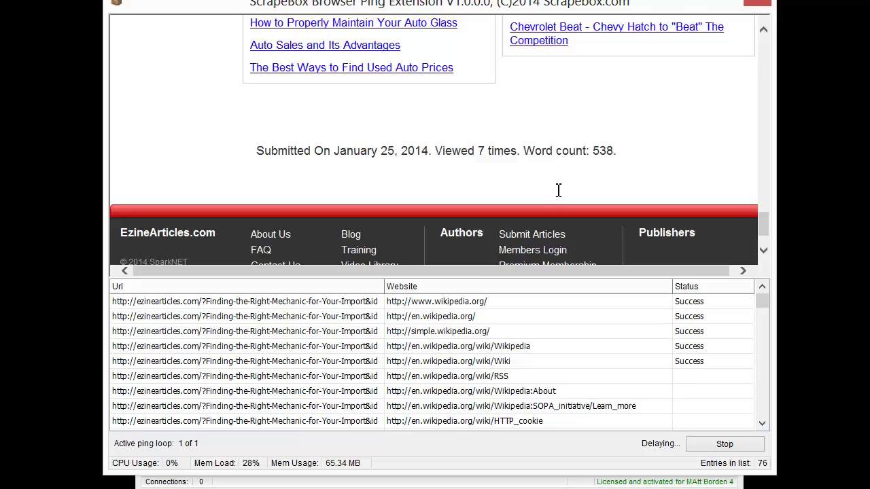
{"action": "scroll", "coordinate": [558, 190], "scroll_direction": "up", "scroll_amount": 15}
{"action": "scroll", "coordinate": [568, 185], "scroll_direction": "up", "scroll_amount": 10}
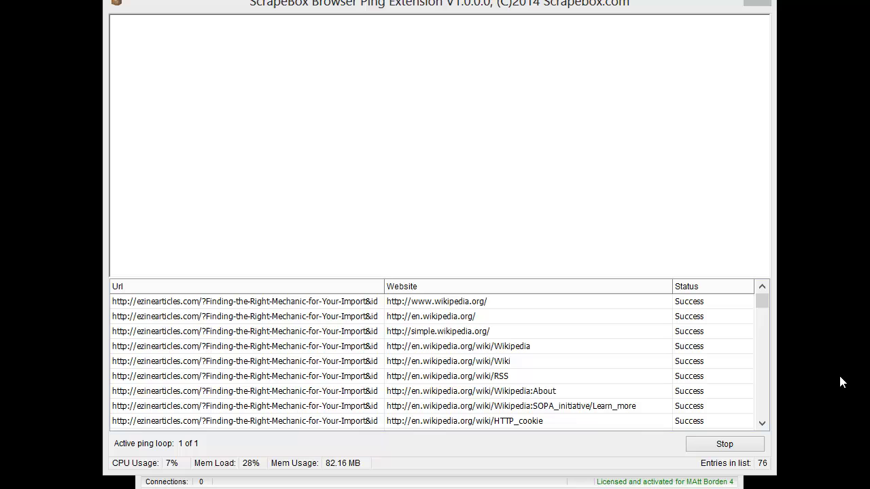
Step: End the browser based ping and switch to the Firefox window holding the Finding the Right Mechanic article
{"action": "left_click", "coordinate": [739, 438]}
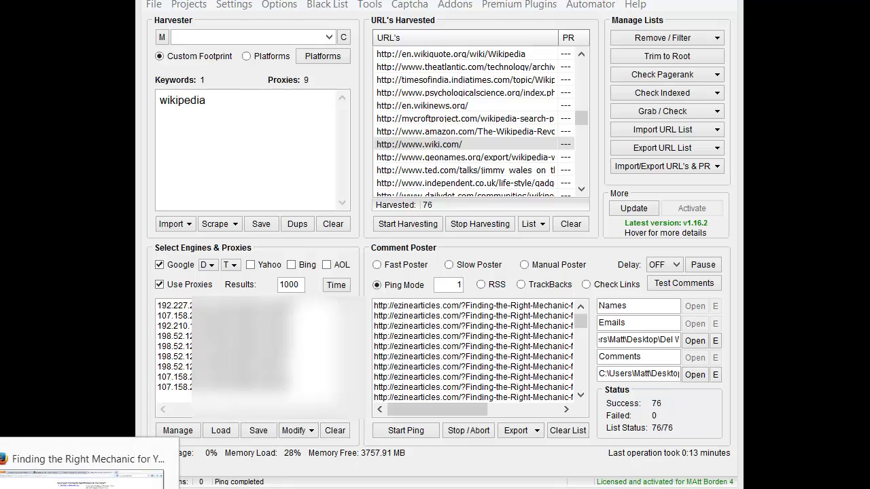
{"action": "left_click", "coordinate": [75, 469]}
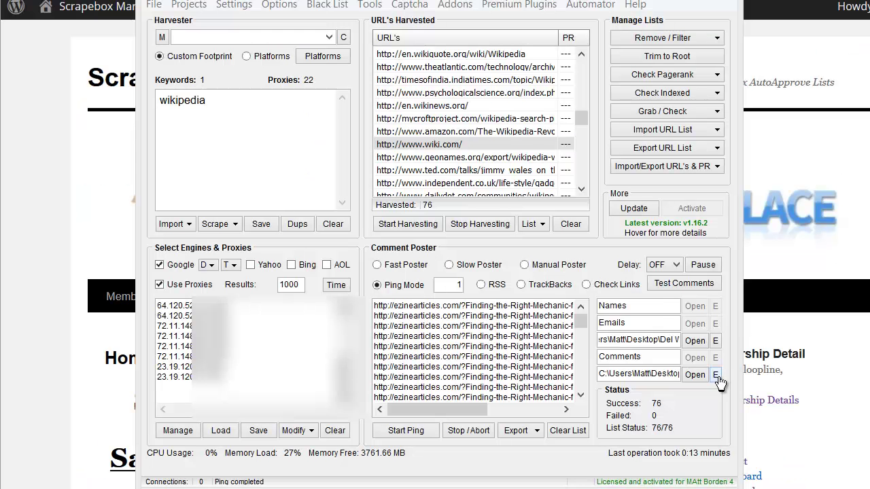
Step: Review the link in todo.txt and the Wikipedia-related referrer list, closing both lists without changes
{"action": "left_click", "coordinate": [715, 374]}
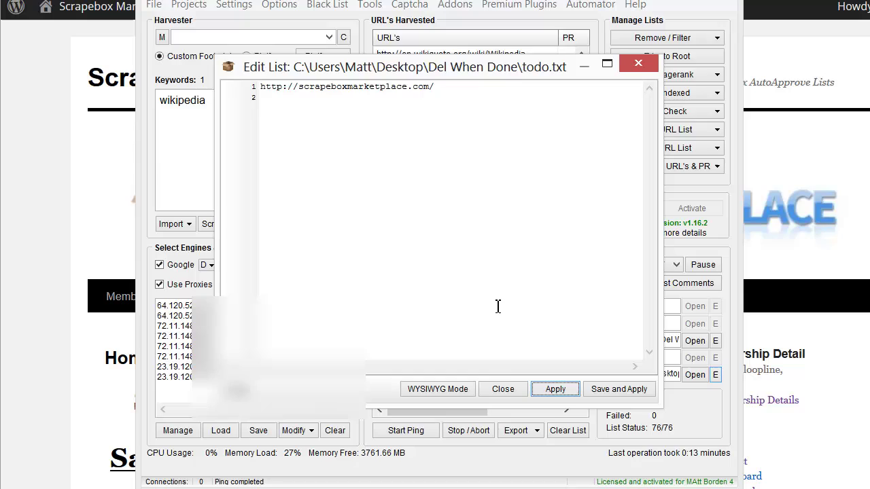
{"action": "left_click", "coordinate": [502, 390]}
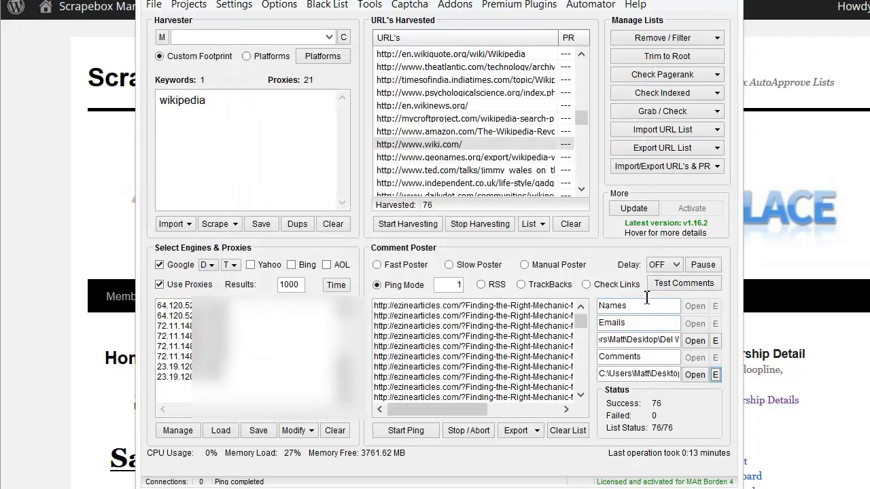
{"action": "left_click", "coordinate": [714, 343]}
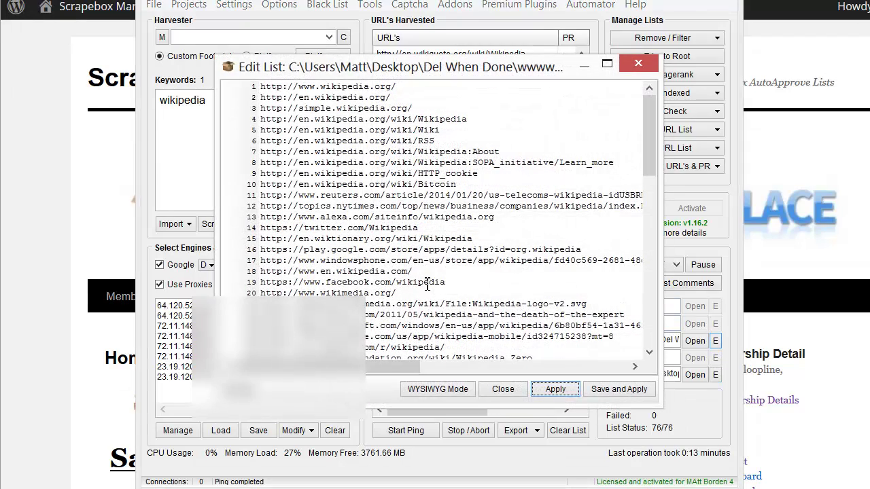
{"action": "left_click", "coordinate": [501, 390]}
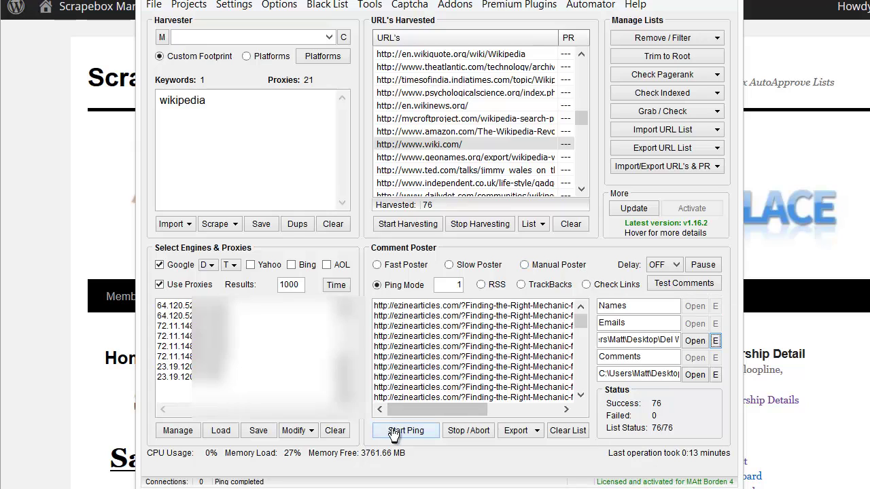
Step: Set the comment poster delay to 3s, and change it to 1s
{"action": "left_click", "coordinate": [665, 265]}
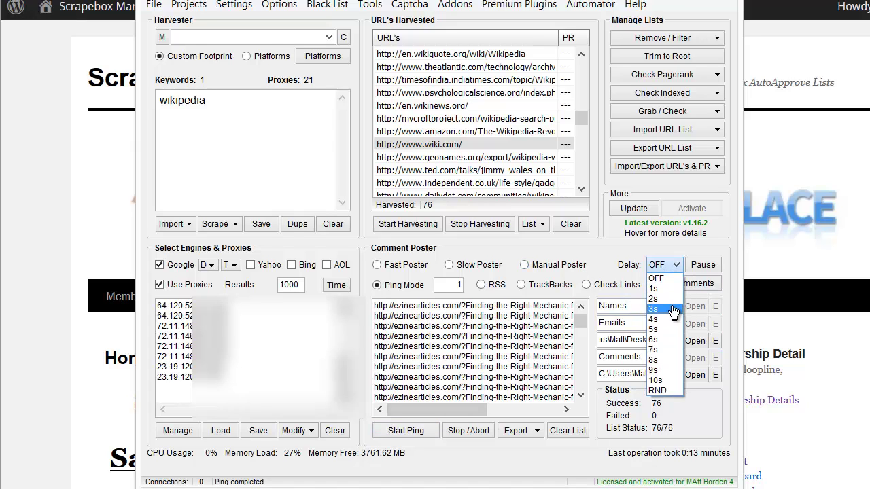
{"action": "left_click", "coordinate": [662, 309]}
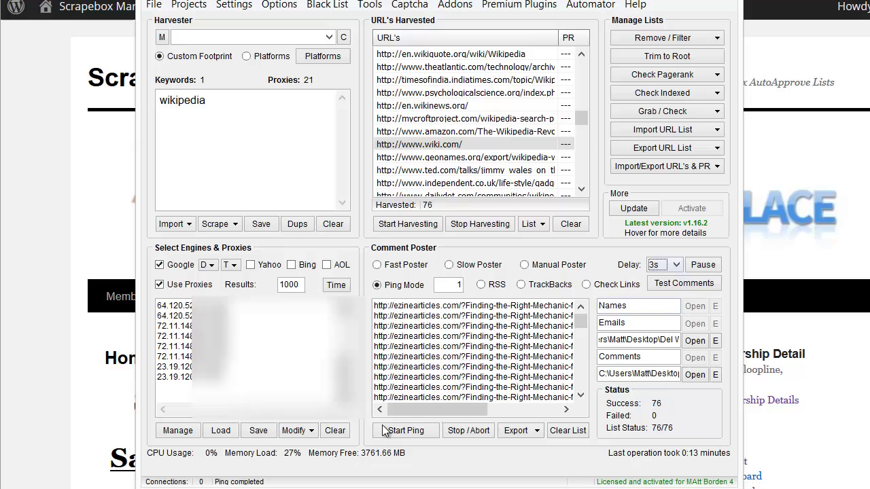
{"action": "left_click", "coordinate": [664, 266]}
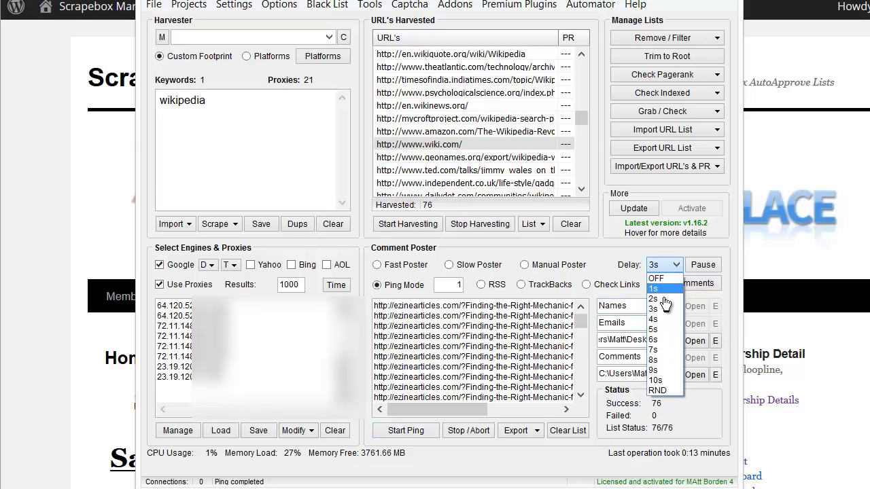
{"action": "left_click", "coordinate": [657, 331]}
Step: Run the browser based ping on scrapeboxmarketplace.com, look down the loaded page and end the run
{"action": "left_click", "coordinate": [405, 430]}
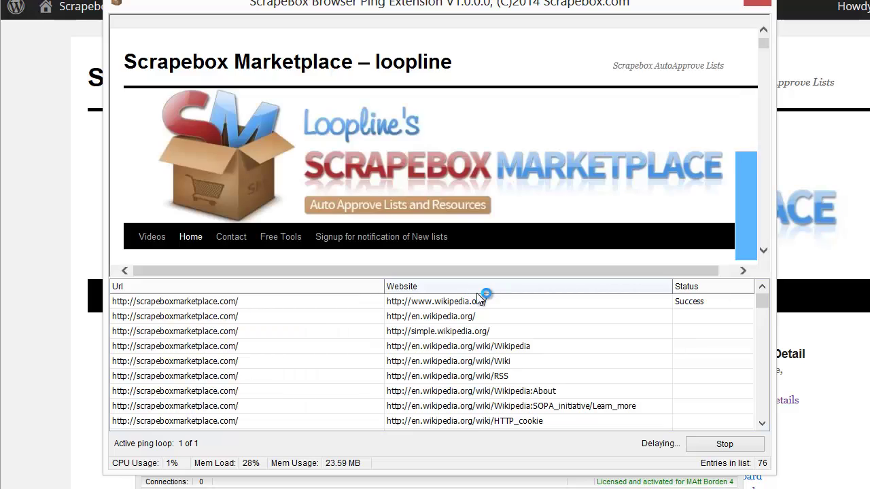
{"action": "left_click_drag", "start_coordinate": [762, 49], "coordinate": [775, 224]}
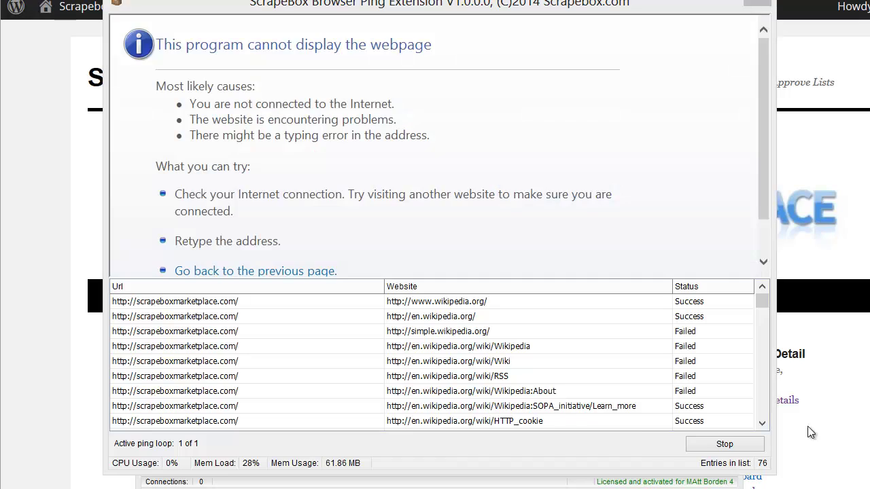
{"action": "left_click", "coordinate": [724, 444]}
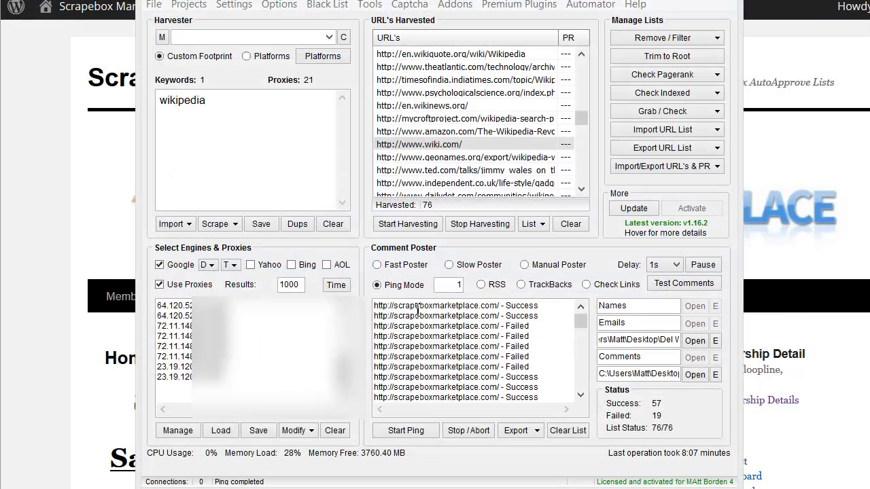